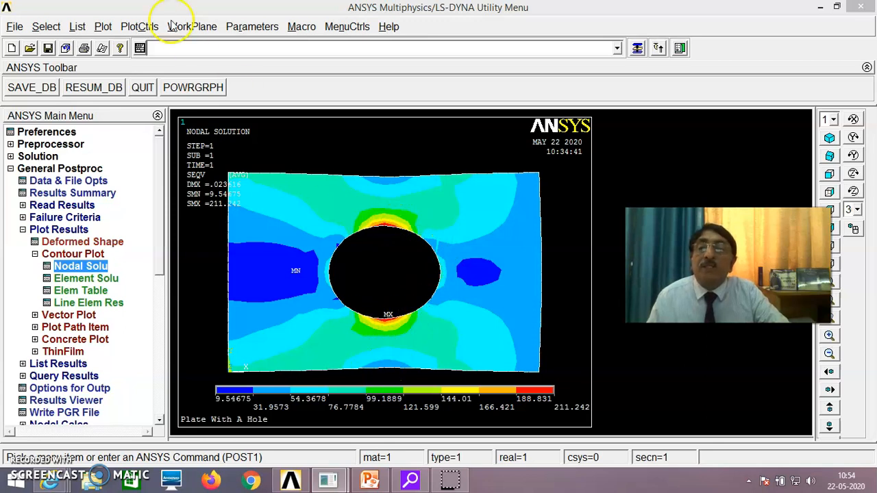
# Replace the von Mises contour plot with a plot of the plate's element mesh
pyautogui.click(103, 27)
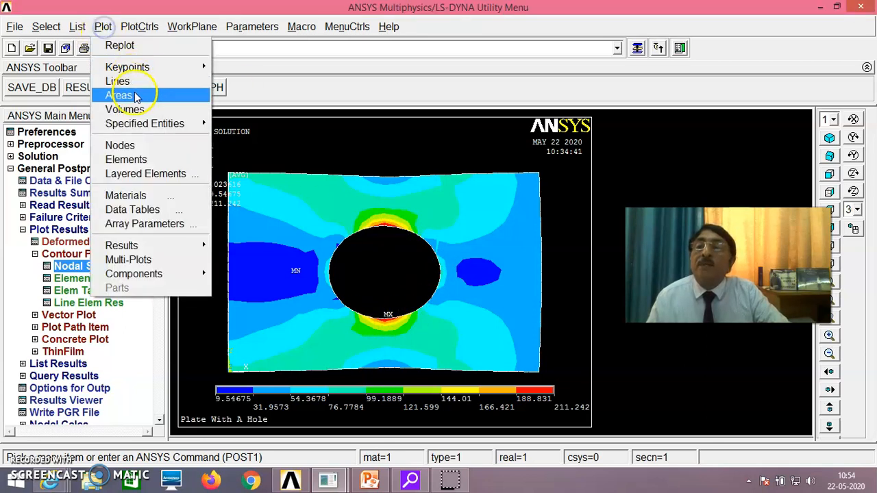
pyautogui.click(126, 159)
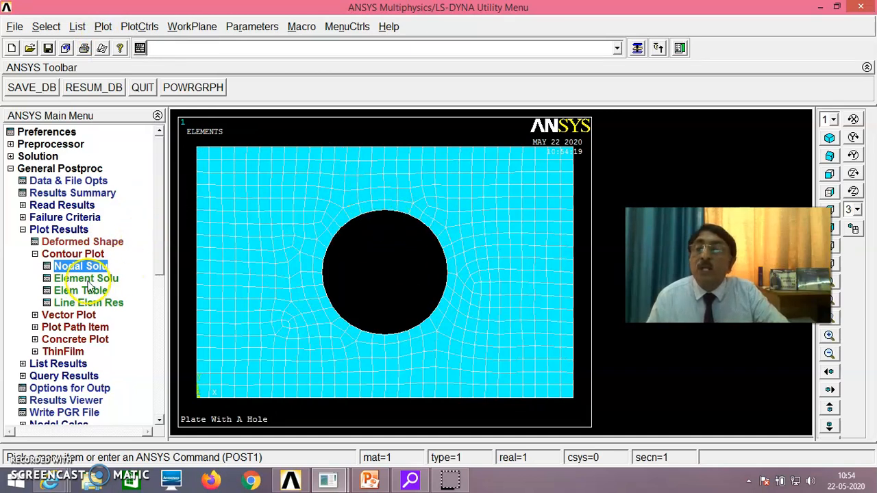
pyautogui.click(22, 229)
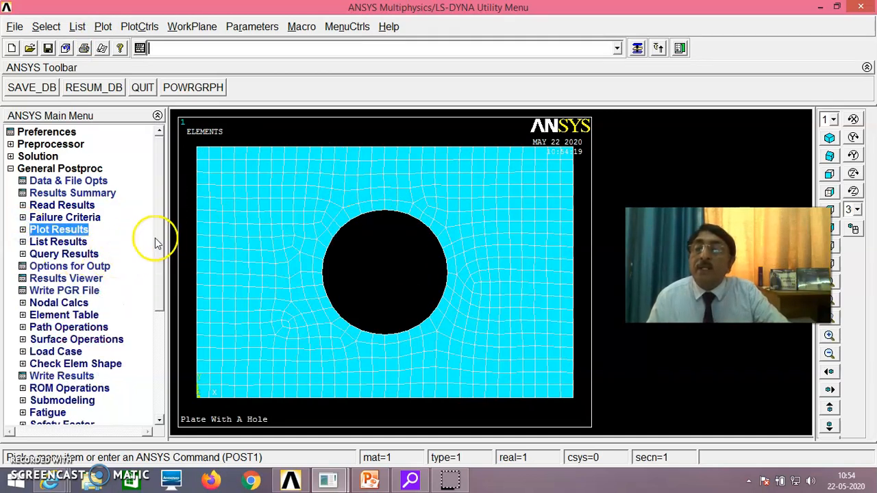
# Start a path by nodes and pick the 17 edge nodes around the hole's right half, from its lowest to its highest point
pyautogui.scroll(-2, 164, 250)
pyautogui.scroll(-1, 165, 264)
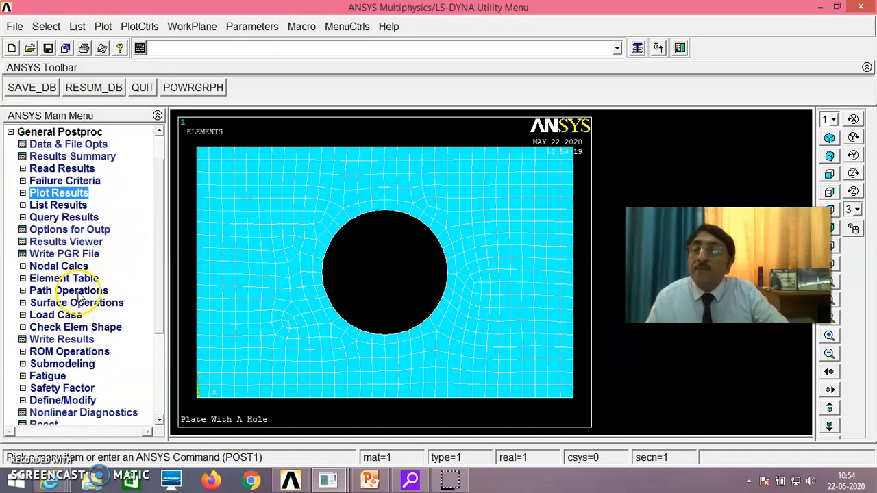
pyautogui.click(78, 293)
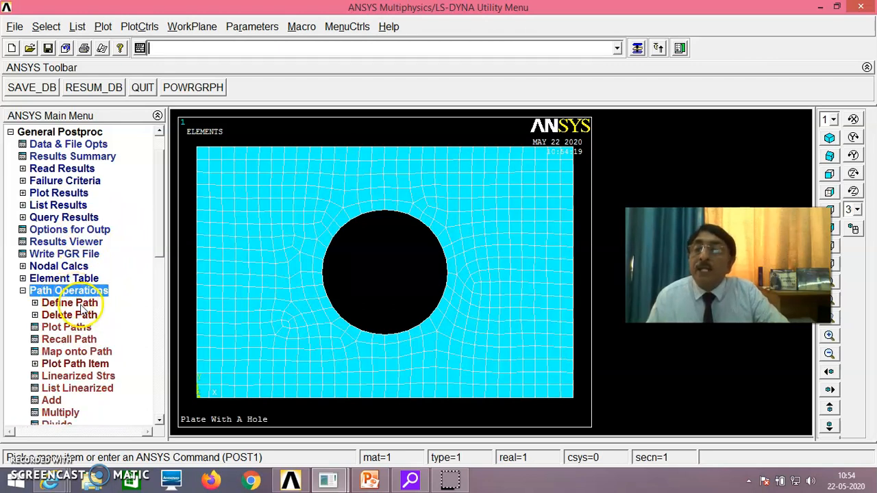
pyautogui.click(79, 305)
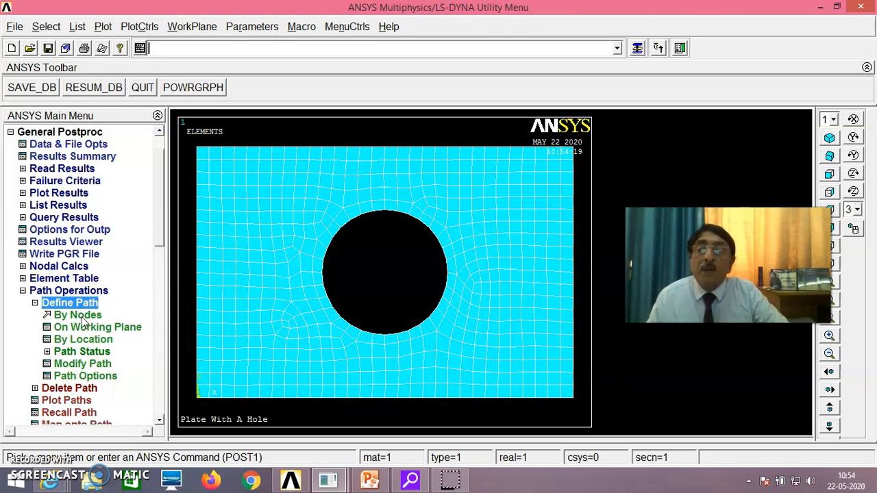
pyautogui.click(78, 316)
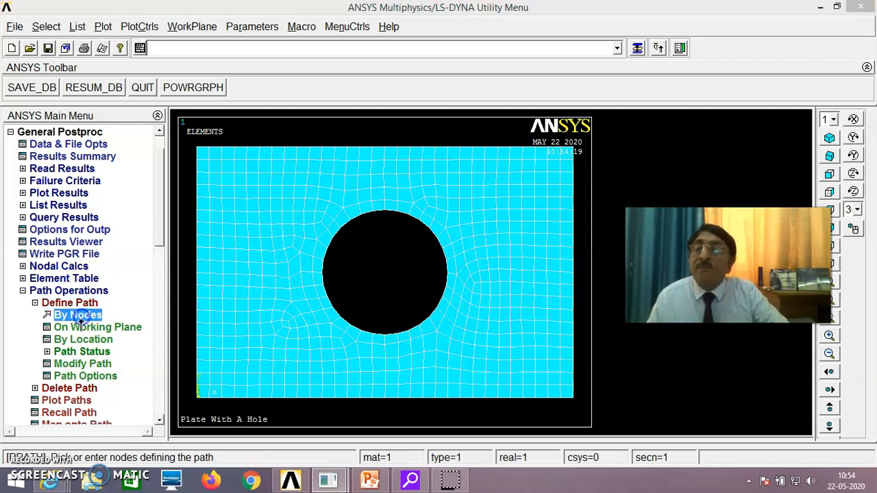
pyautogui.click(386, 339)
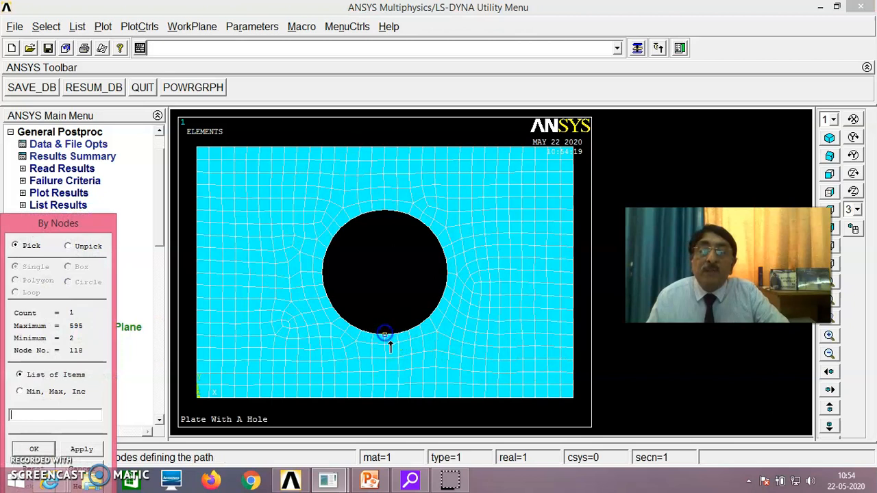
pyautogui.click(420, 323)
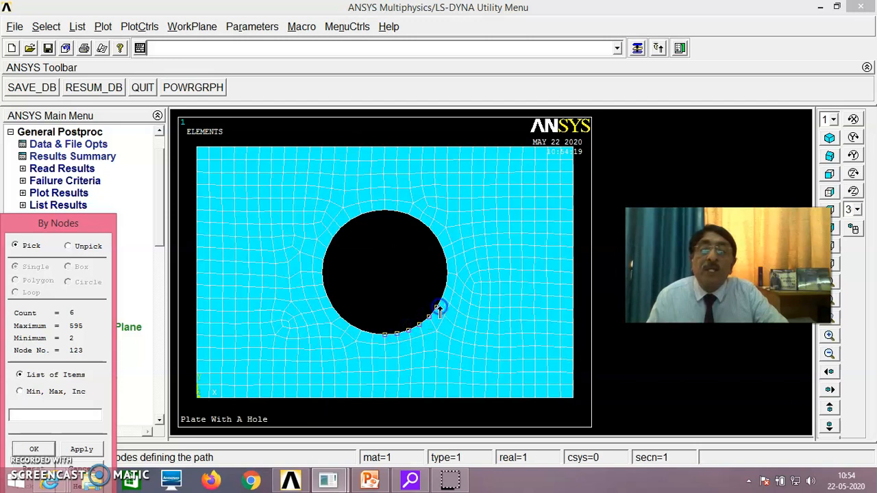
pyautogui.click(443, 299)
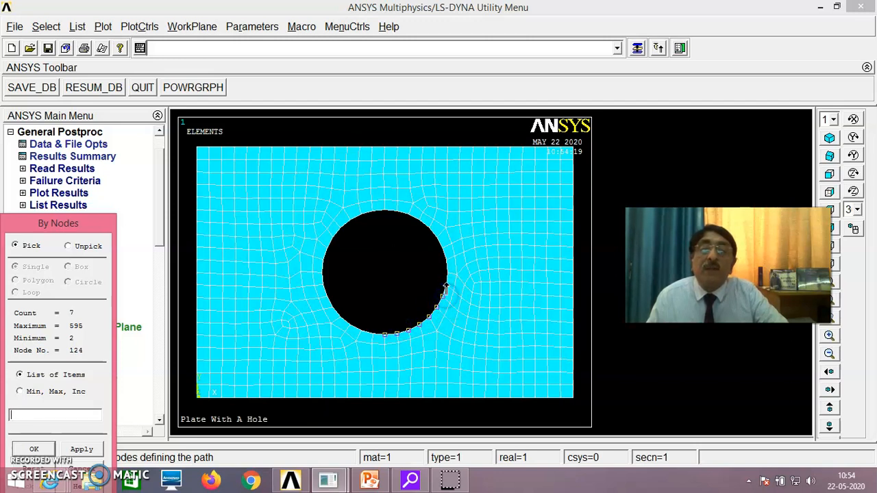
pyautogui.click(446, 273)
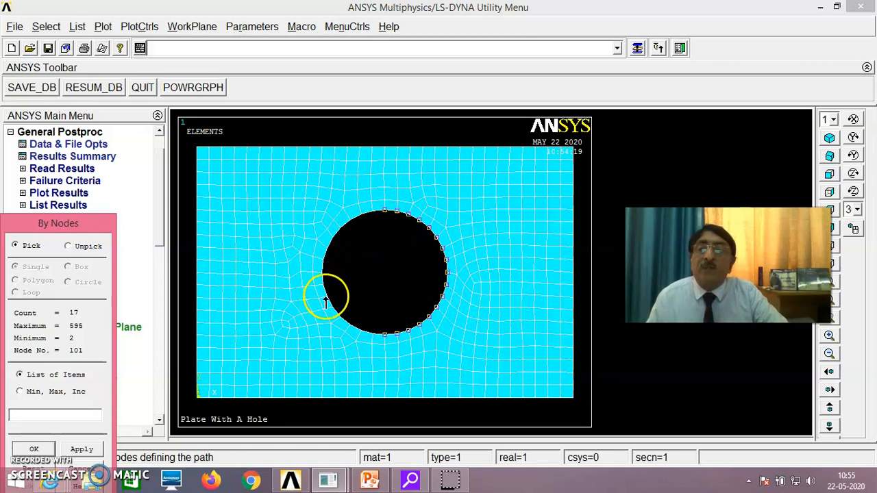
pyautogui.click(36, 449)
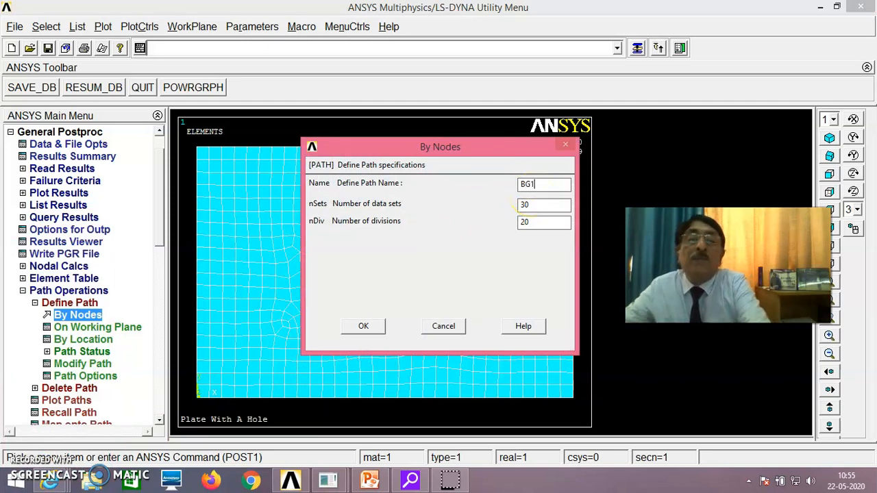
# Define the path as BG1 with 30 data sets and 20 divisions, and close the path status listing
pyautogui.click(363, 326)
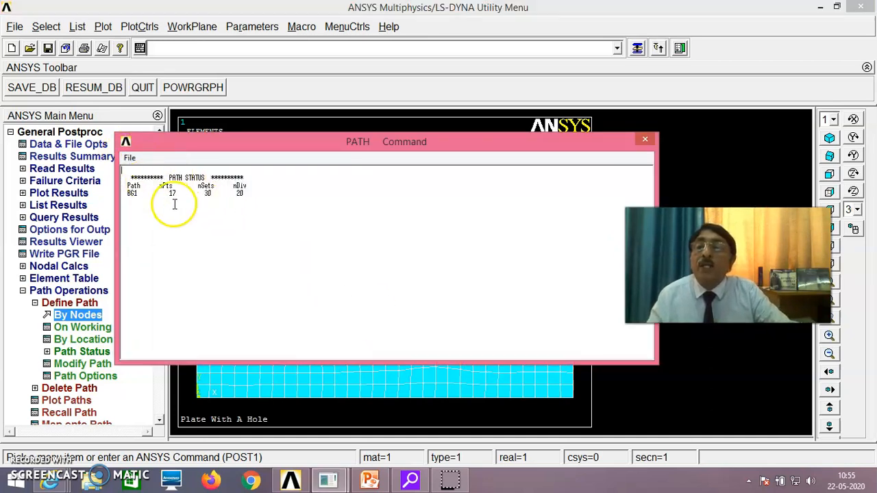
pyautogui.click(131, 158)
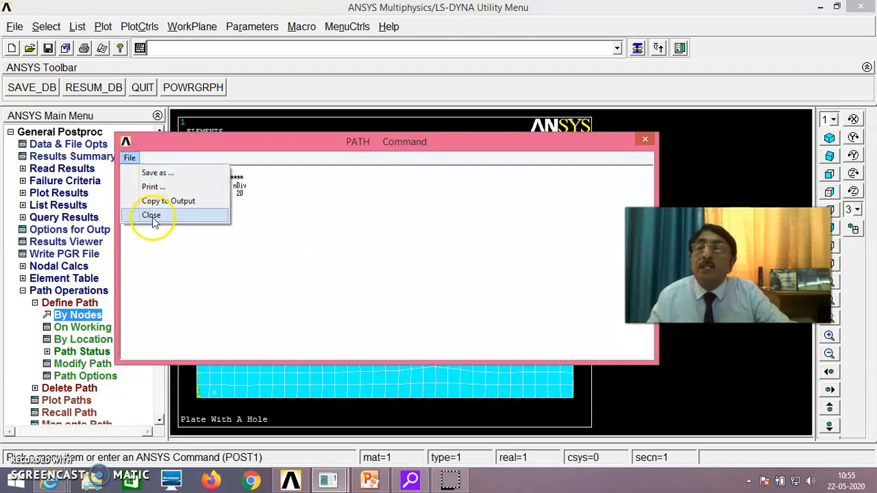
pyautogui.click(152, 215)
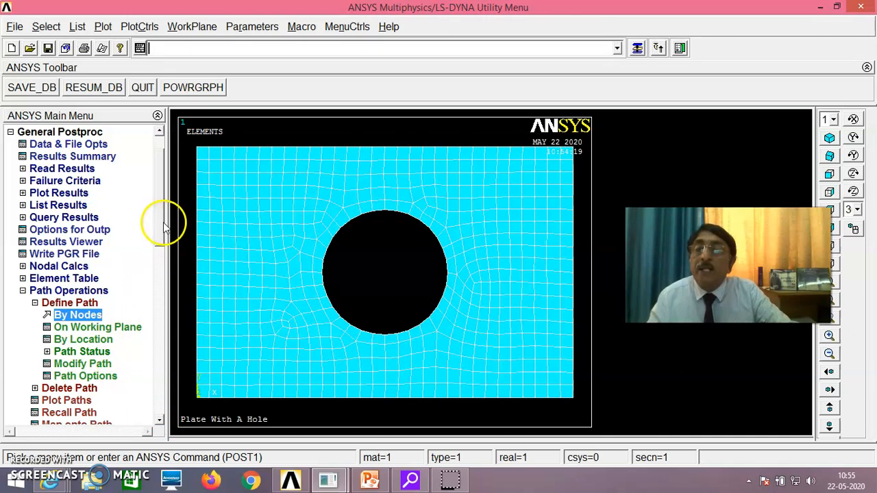
# Map the von Mises stress (SEQV) onto the path, leaving the user label blank
pyautogui.scroll(-2, 154, 247)
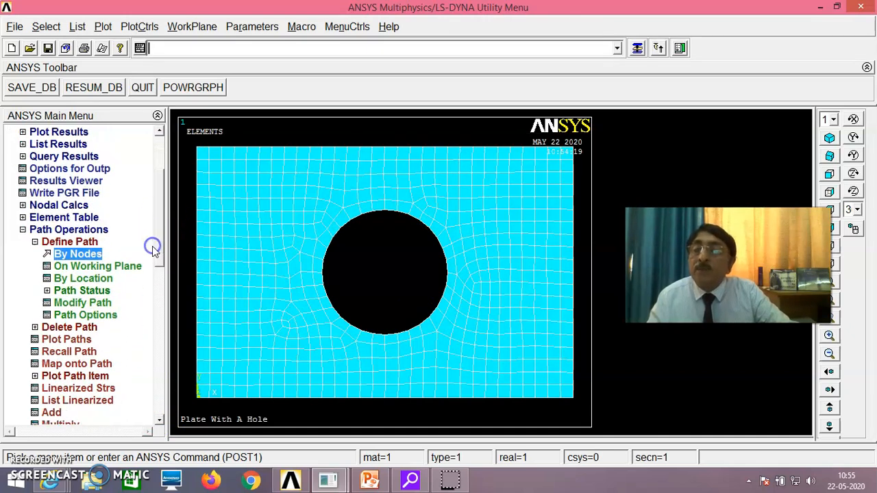
pyautogui.click(87, 372)
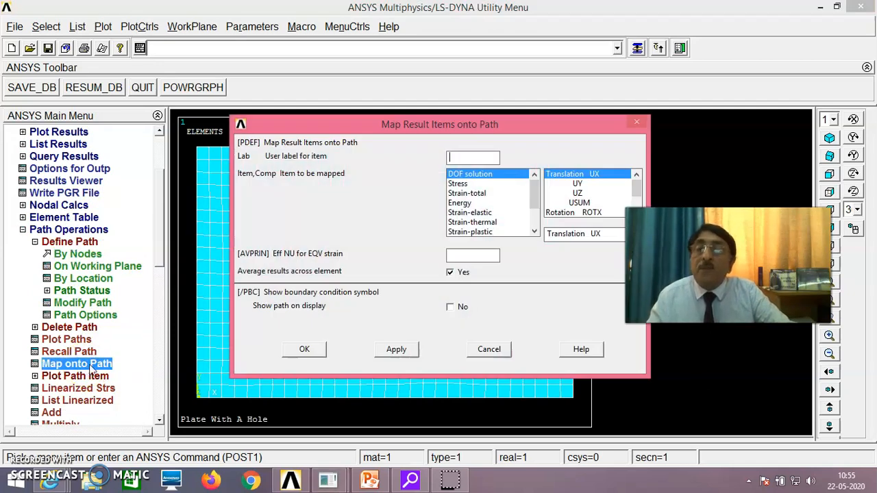
pyautogui.click(462, 185)
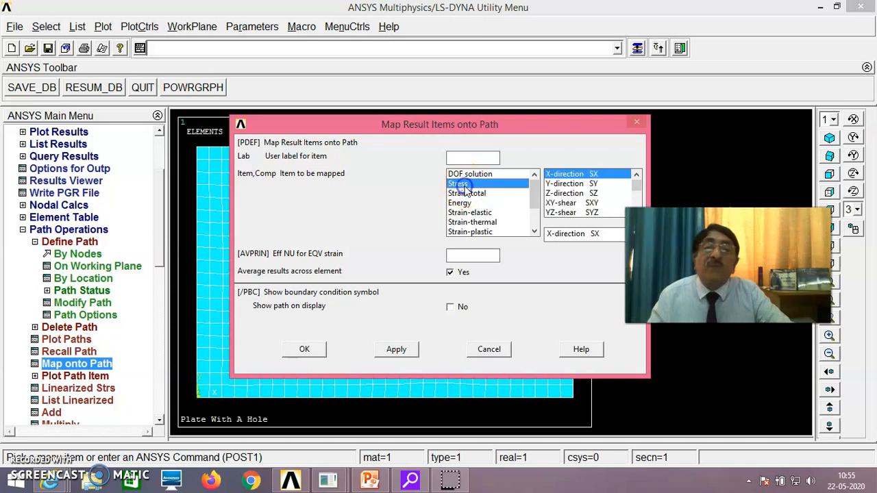
pyautogui.moveTo(637, 182); pyautogui.dragTo(638, 200)
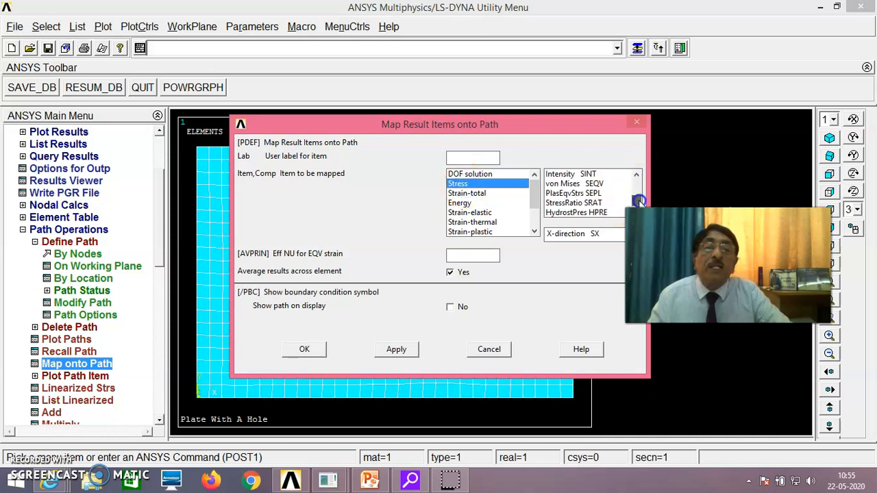
pyautogui.click(569, 185)
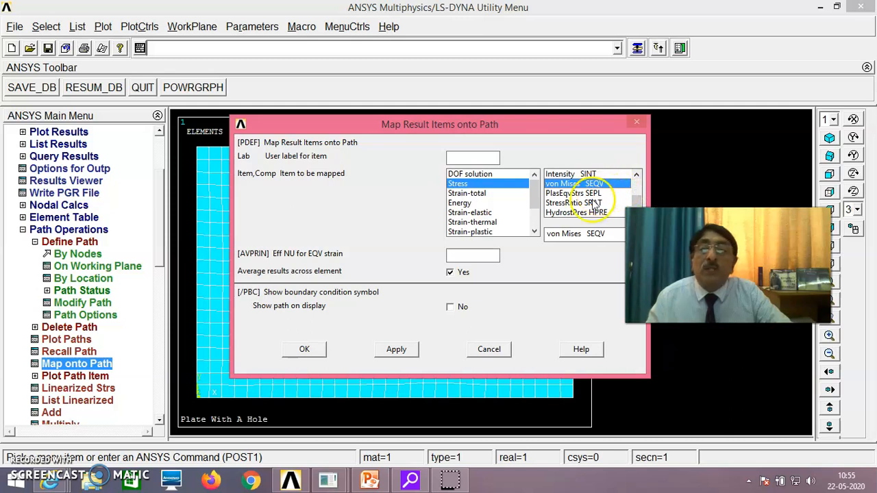
pyautogui.click(307, 349)
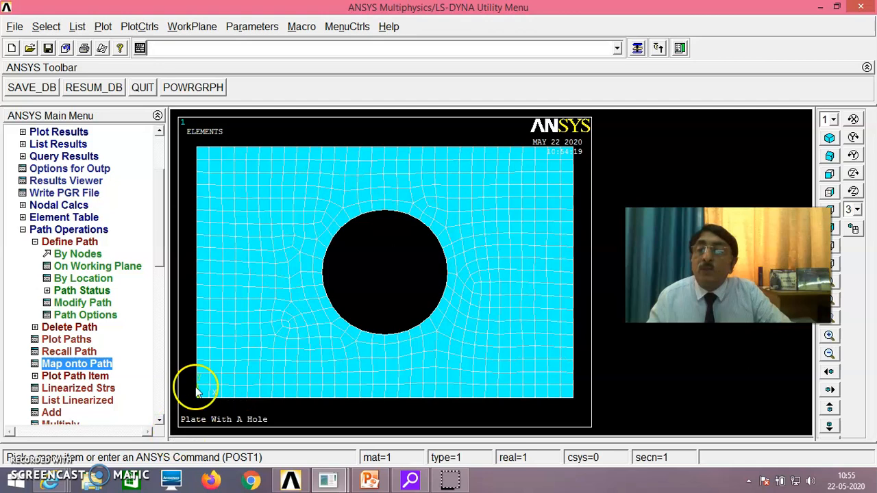
# Plot the SEQV path item on a graph
pyautogui.click(83, 377)
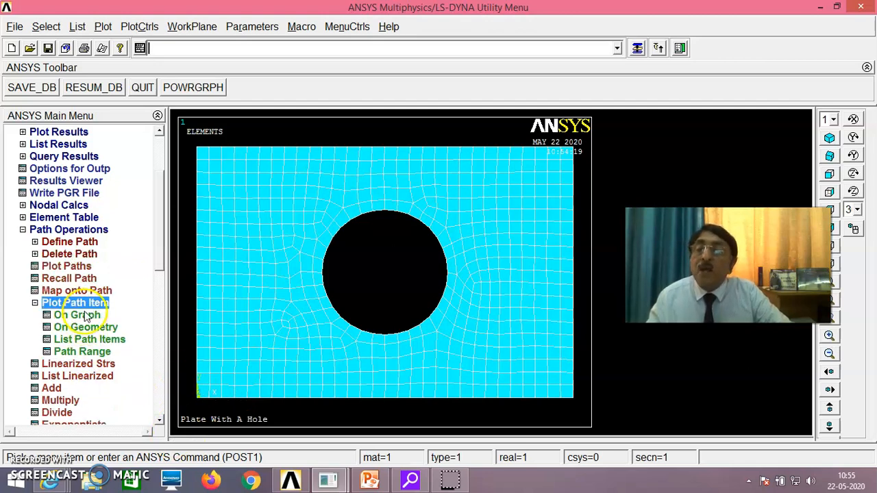
pyautogui.click(79, 315)
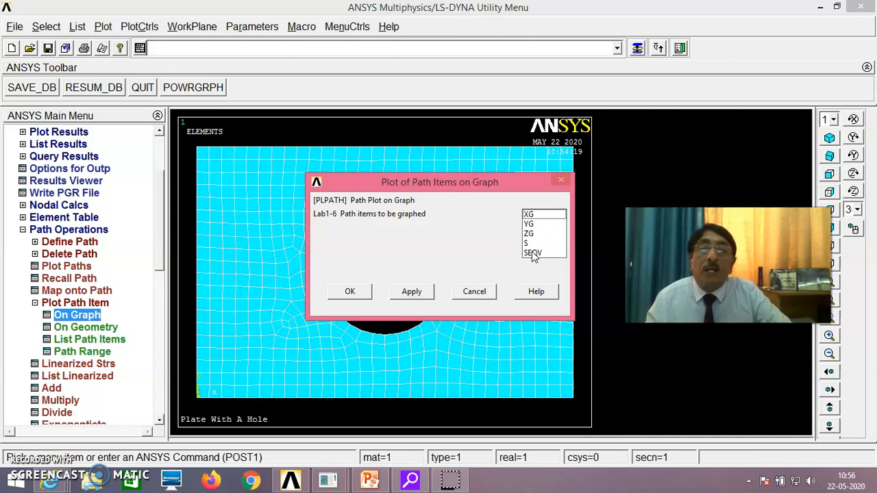
pyautogui.click(533, 254)
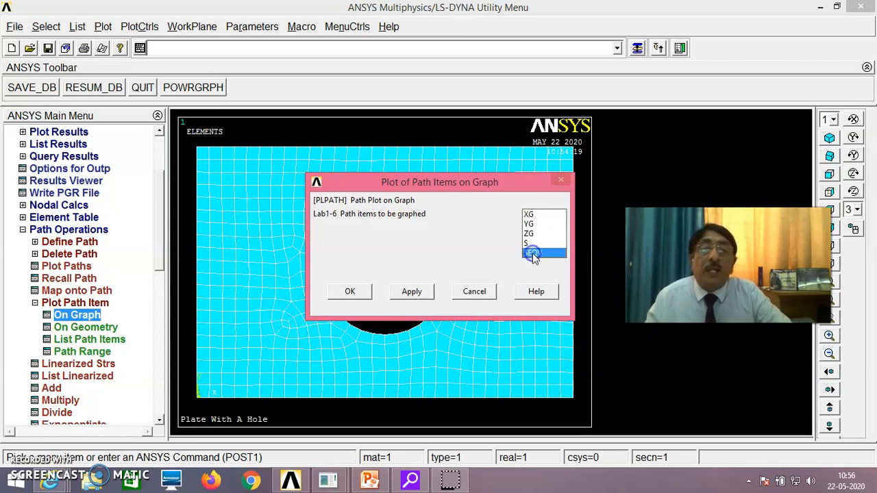
pyautogui.click(350, 292)
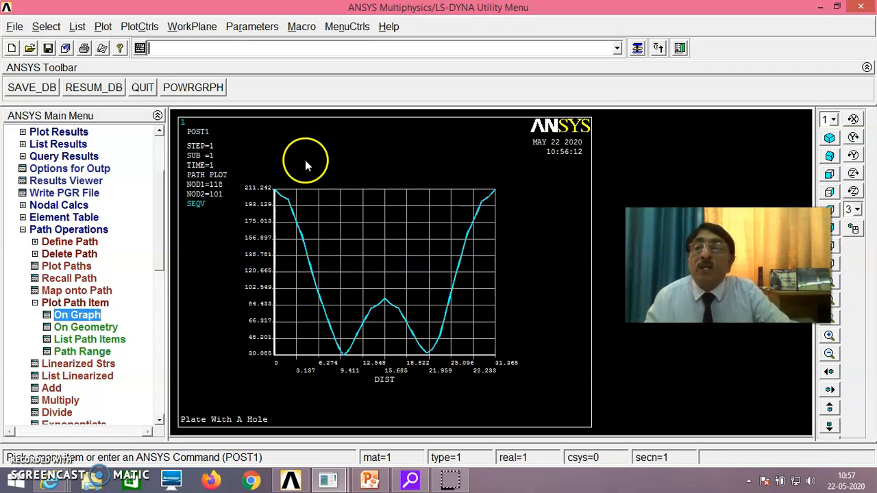
# Start writing the path graph to an enhanced metafile with the Desktop as the save location
pyautogui.click(132, 27)
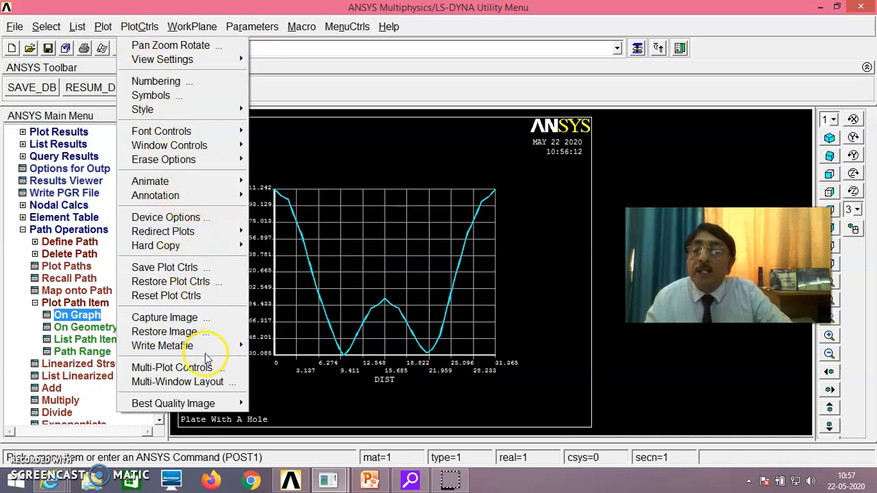
pyautogui.moveTo(248, 346)
pyautogui.click(298, 362)
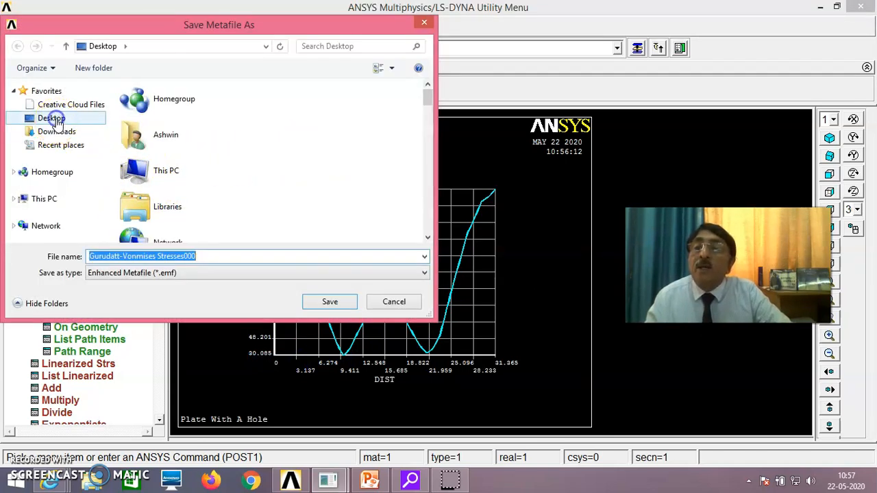
pyautogui.click(52, 118)
# Keep the suggested file name's personal-name prefix, make the rest "Vonmises Plot along one half of the hole", and save the metafile
pyautogui.click(211, 255)
pyautogui.doubleClick(209, 255)
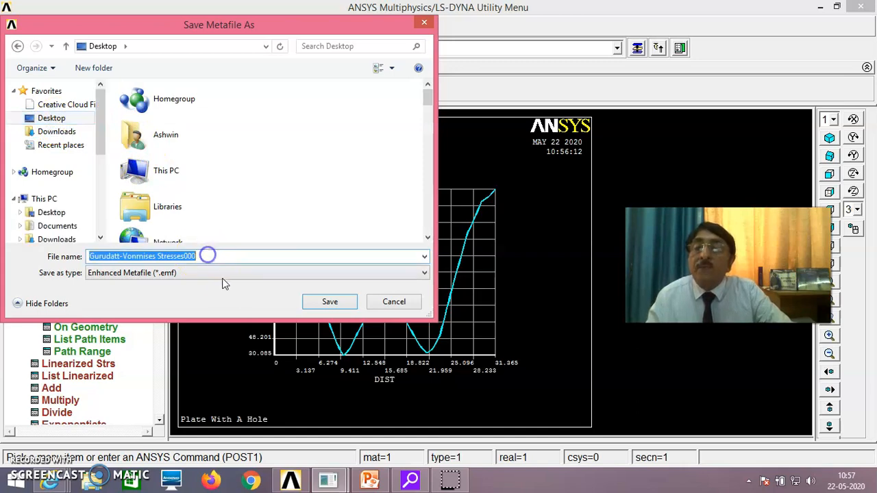
pyautogui.click(208, 255)
pyautogui.press('BackSpace')
pyautogui.press('BackSpace')
pyautogui.press('BackSpace')
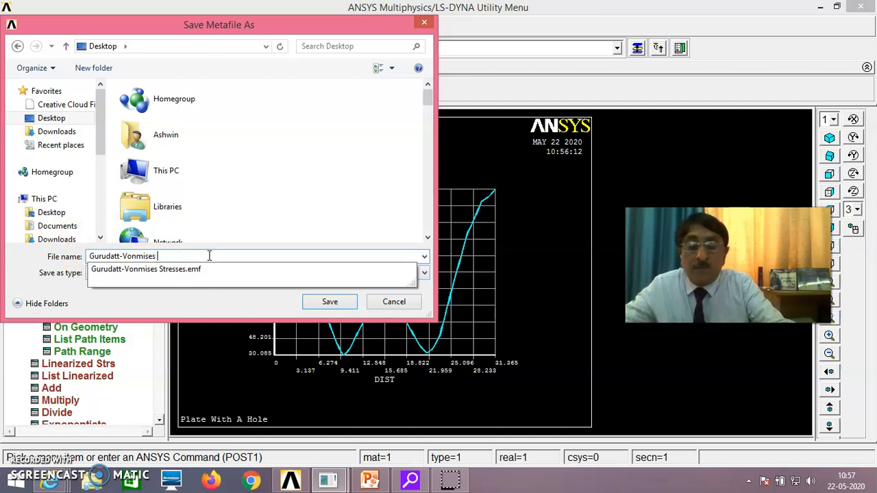
pyautogui.write('Plot along one half of the hole')
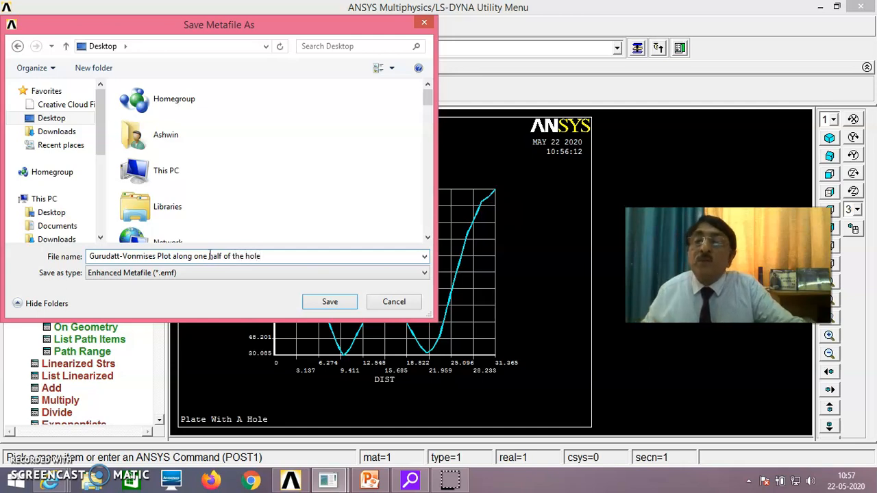
pyautogui.click(335, 305)
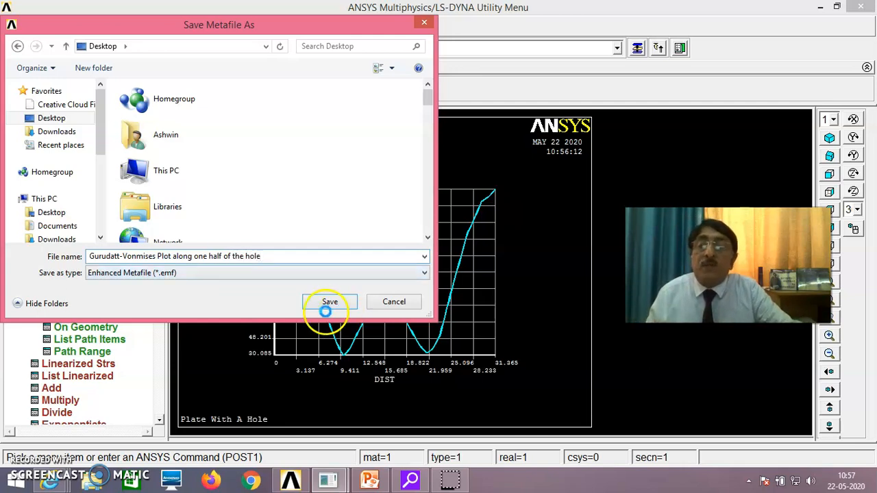
pyautogui.click(333, 304)
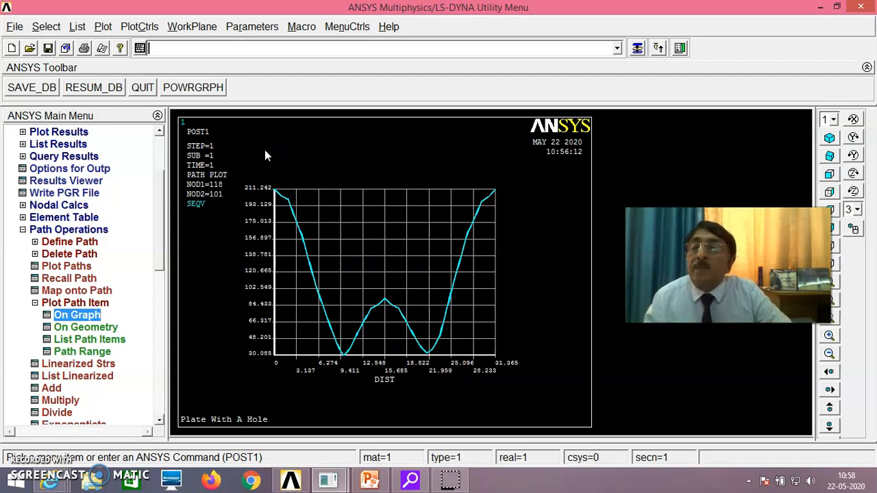
# Switch the display from the path graph back to the element mesh
pyautogui.click(35, 303)
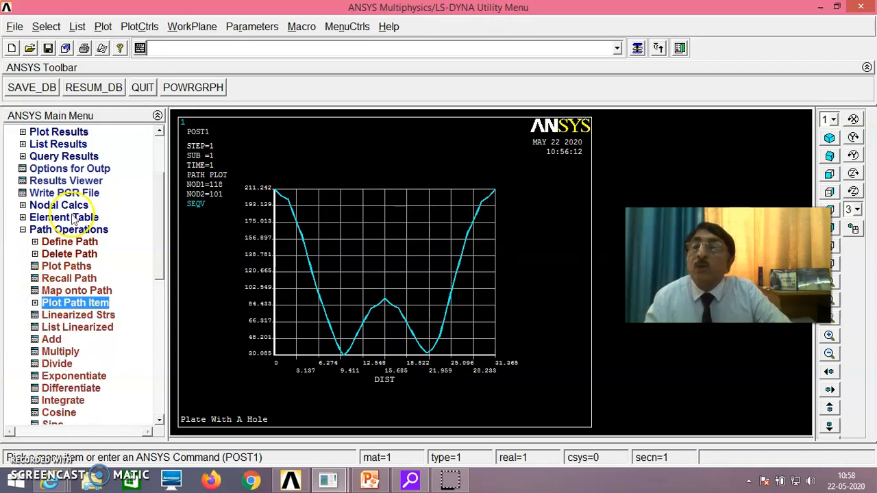
pyautogui.click(107, 31)
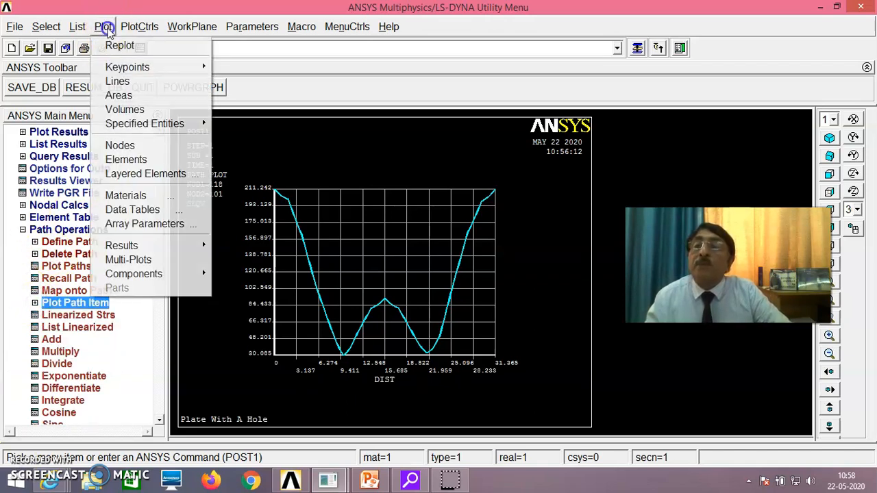
pyautogui.click(135, 161)
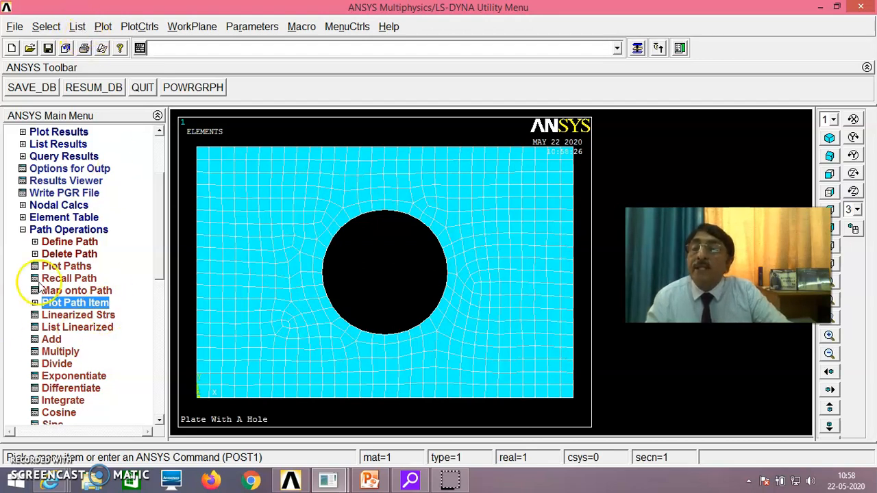
# List the nodal solution for the displacement vector sum under DOF Solution
pyautogui.click(59, 144)
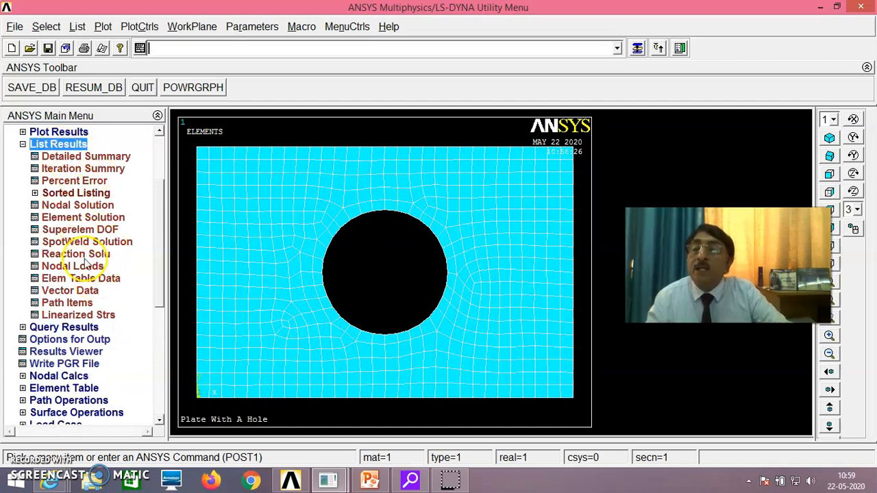
pyautogui.click(80, 206)
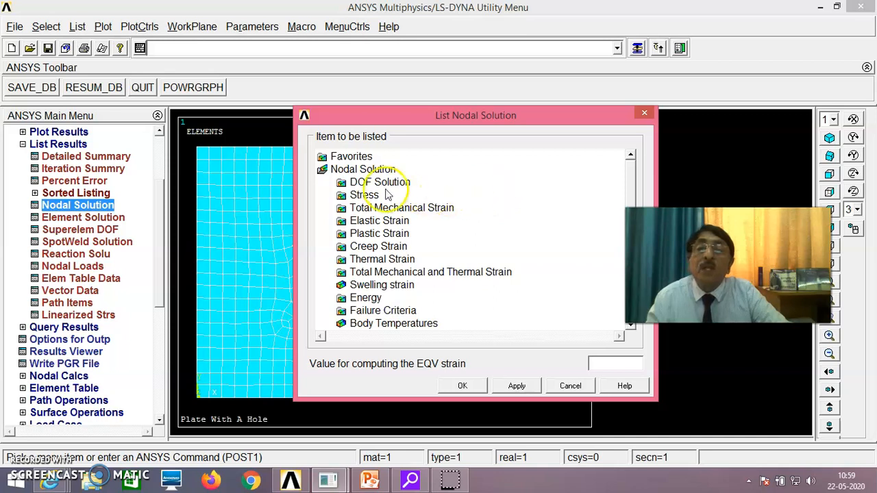
pyautogui.click(380, 183)
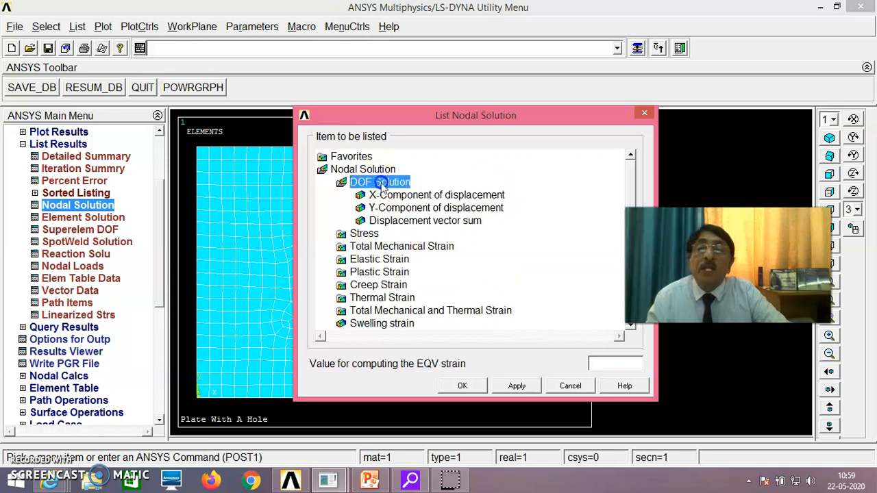
pyautogui.click(410, 222)
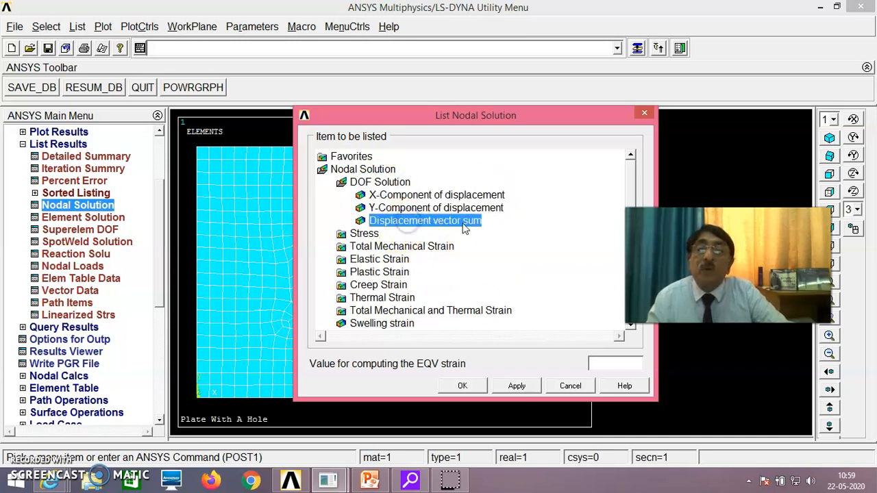
pyautogui.click(460, 386)
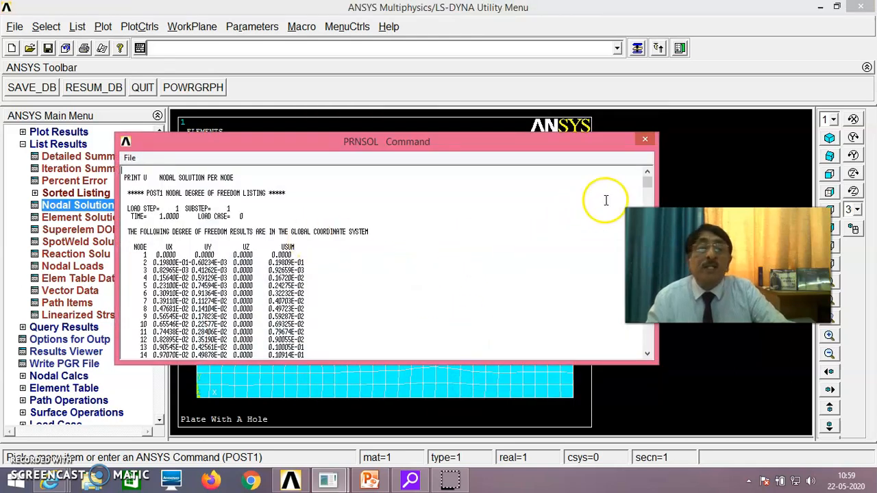
# Check the maximum absolute displacement values at the end of the nodal listing and close the listing
pyautogui.click(647, 182)
pyautogui.moveTo(647, 182); pyautogui.dragTo(648, 351)
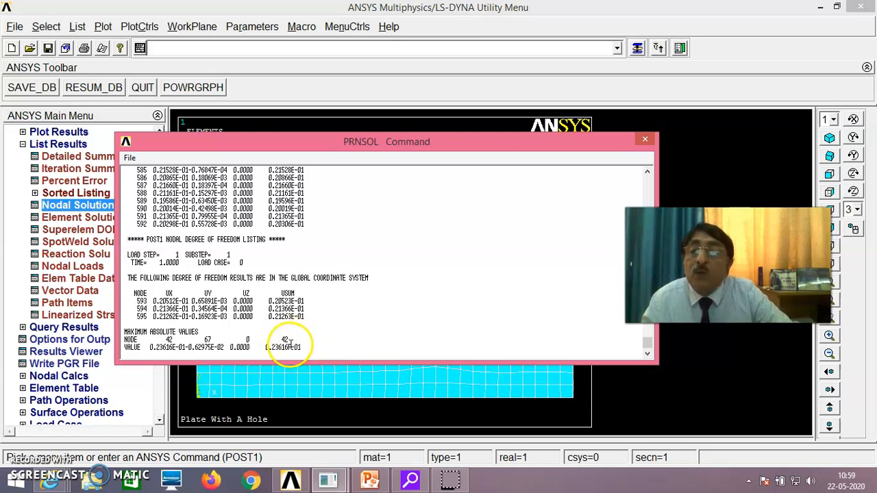
pyautogui.scroll(4, 376, 344)
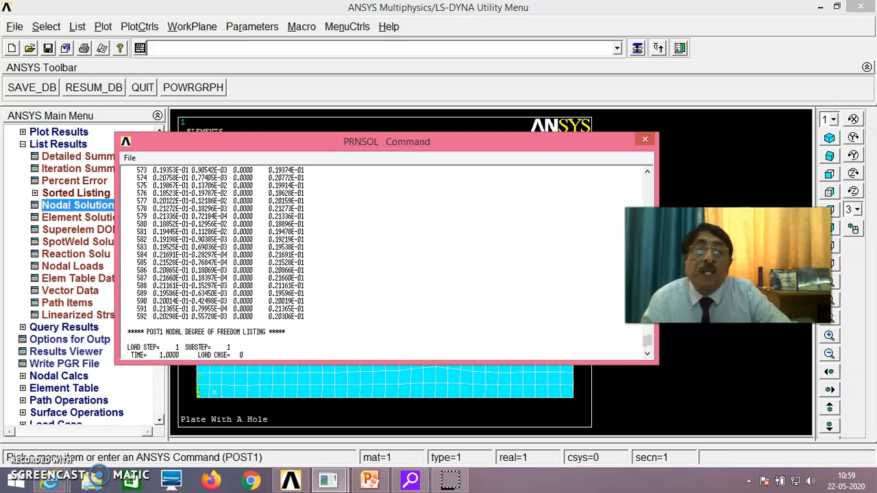
pyautogui.moveTo(646, 343)
pyautogui.mouseDown()
pyautogui.moveTo(661, 179)
pyautogui.moveTo(647, 355)
pyautogui.mouseUp()
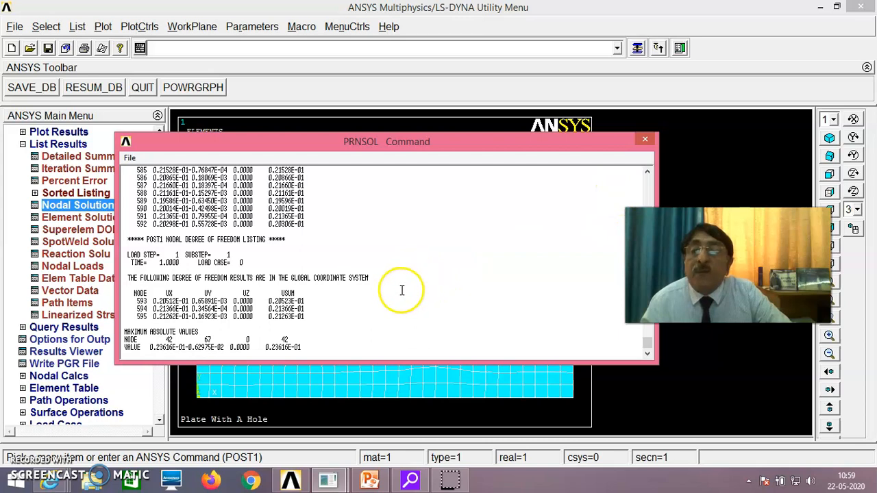
pyautogui.click(645, 140)
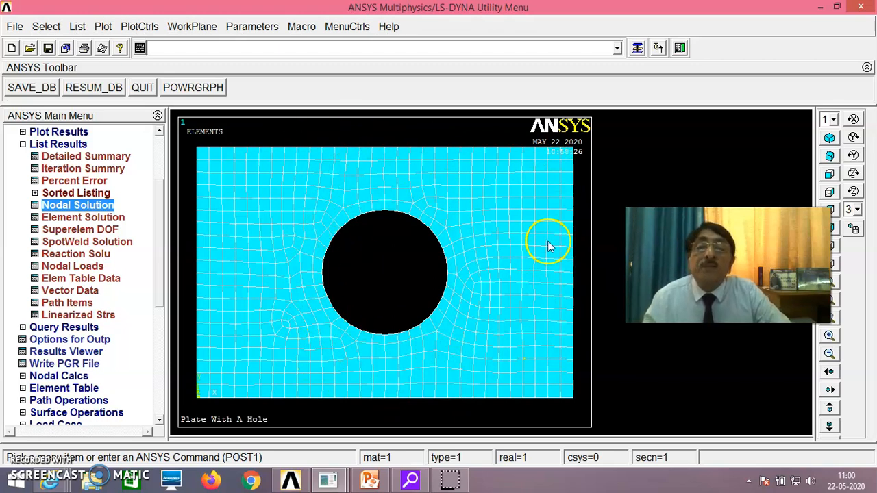
# Turn on node numbering so the node numbers are drawn on the element mesh
pyautogui.click(137, 25)
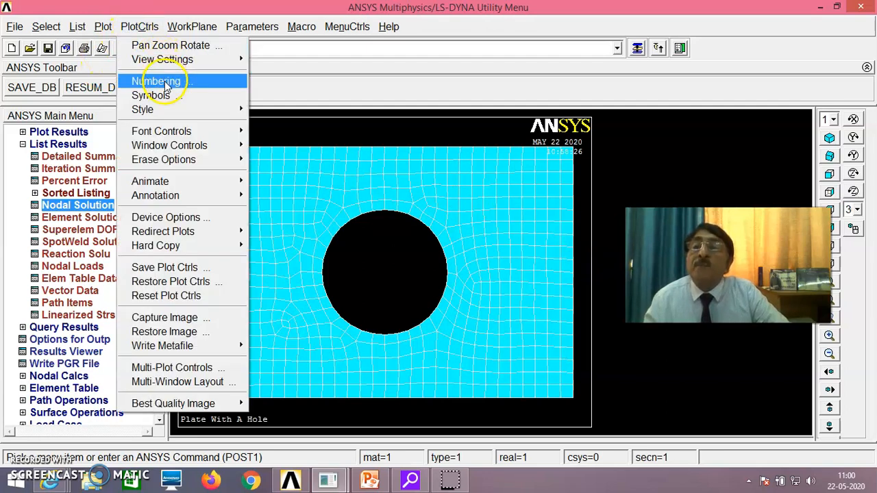
pyautogui.click(163, 81)
pyautogui.click(491, 232)
pyautogui.click(331, 358)
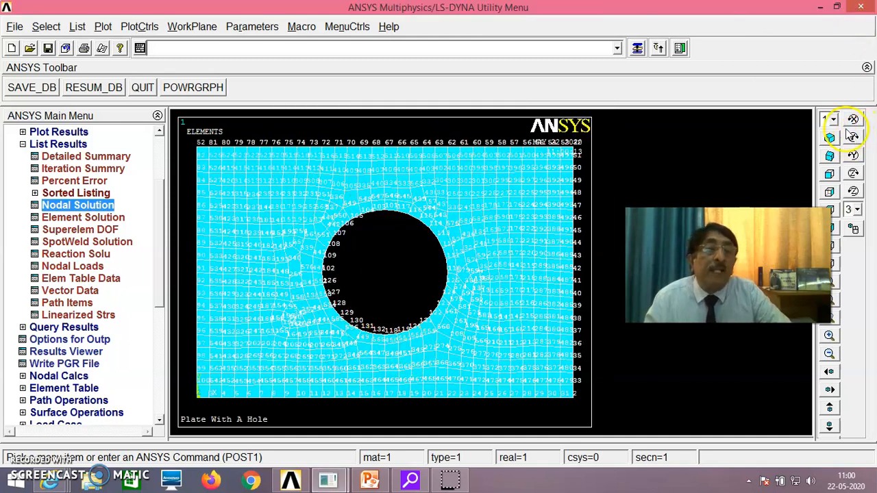
# Examine node 42 on the plate's right edge up close, then fit the whole plate in the view again
pyautogui.moveTo(705, 274); pyautogui.dragTo(682, 185)
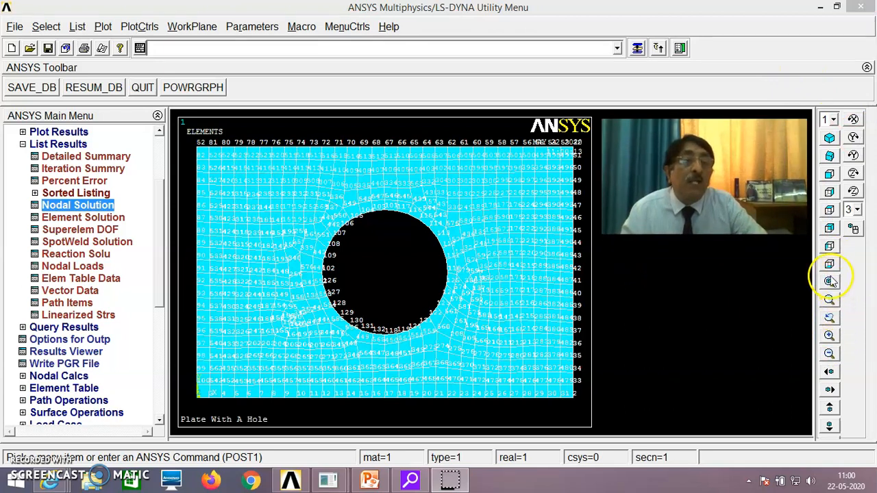
pyautogui.click(829, 281)
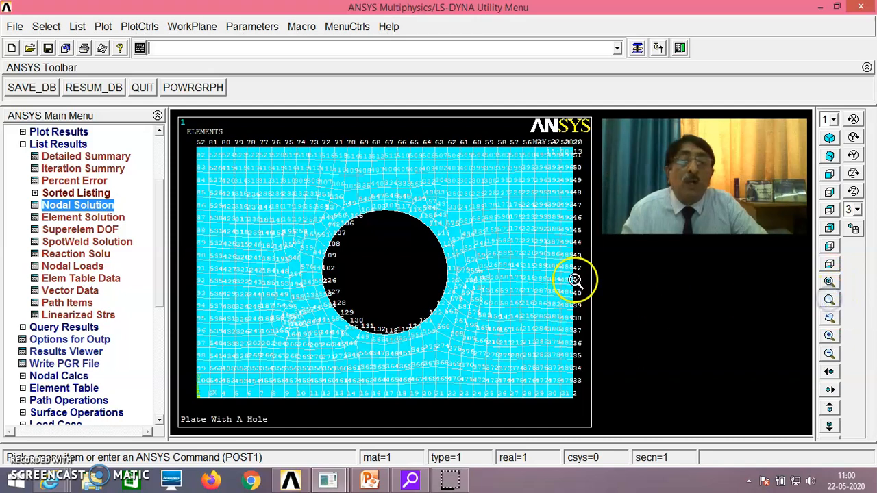
pyautogui.click(579, 269)
pyautogui.click(576, 228)
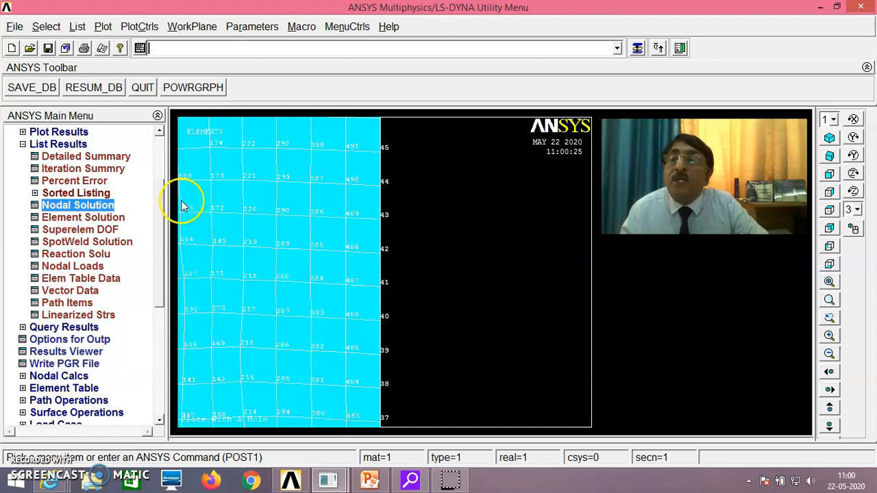
pyautogui.click(828, 282)
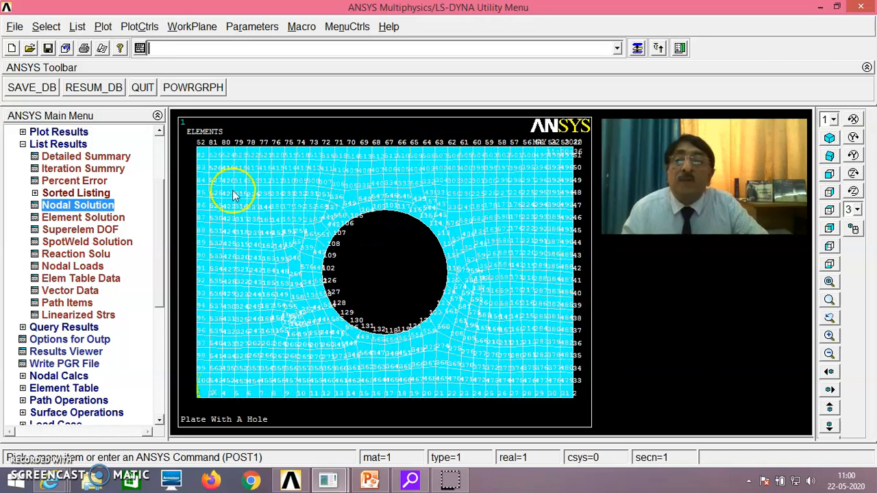
# List the nodal solution for the von Mises stress
pyautogui.click(93, 205)
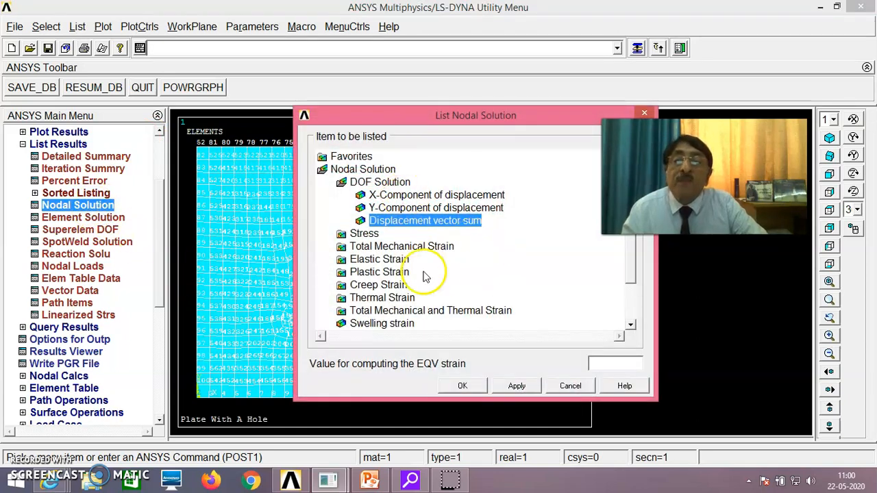
pyautogui.doubleClick(364, 234)
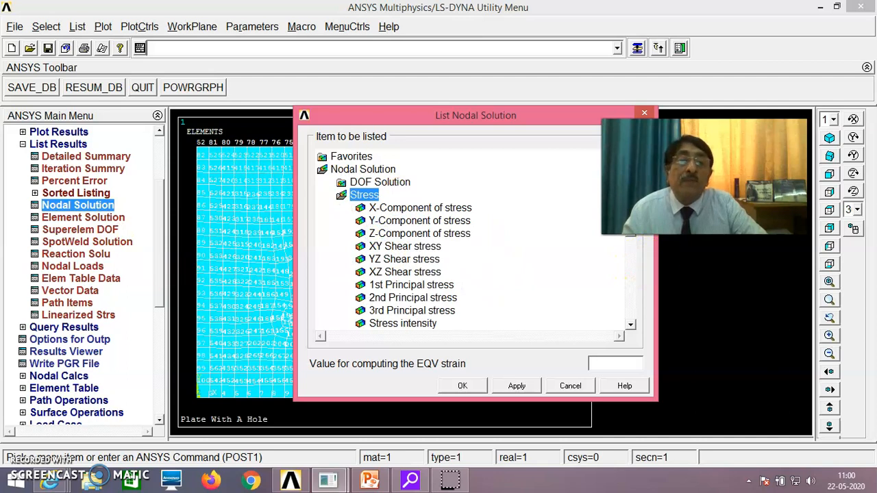
pyautogui.moveTo(675, 195); pyautogui.dragTo(718, 285)
pyautogui.click(626, 187)
pyautogui.scroll(-5, 626, 187)
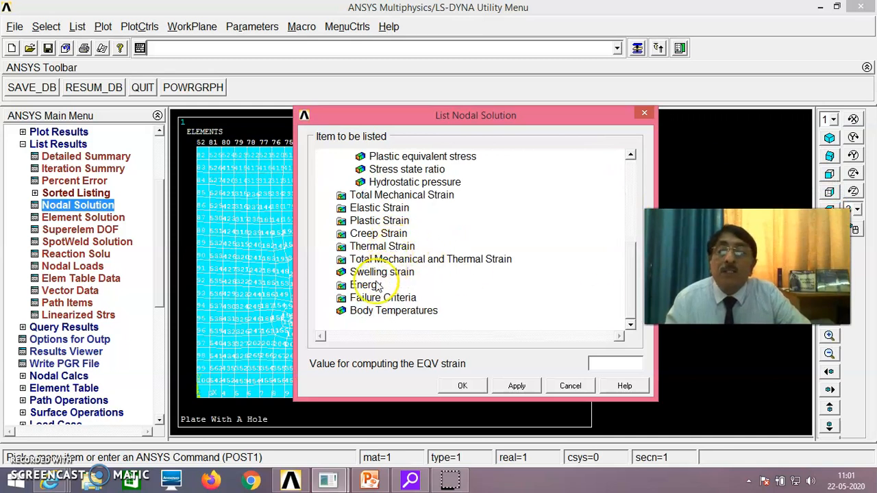
pyautogui.moveTo(730, 270); pyautogui.dragTo(685, 178)
pyautogui.moveTo(629, 271); pyautogui.dragTo(626, 245)
pyautogui.click(404, 196)
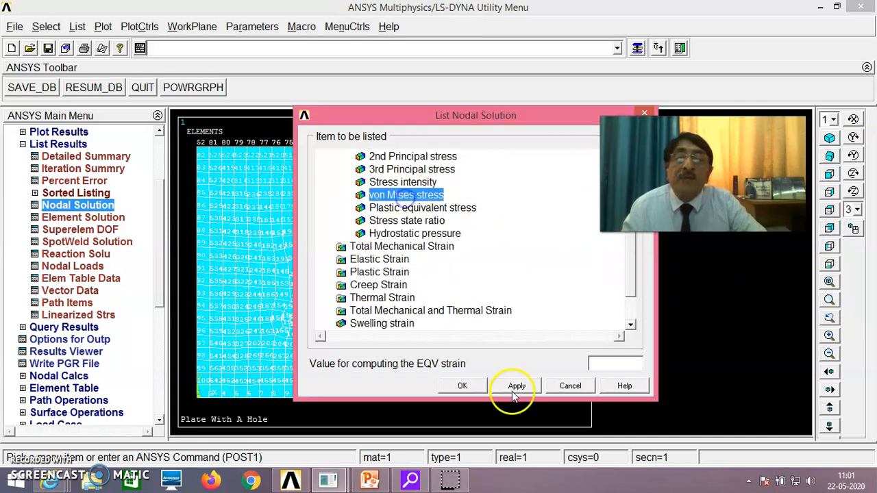
pyautogui.click(468, 385)
# Read through the nodal stress listing down to its minimum and maximum values, then close it
pyautogui.scroll(-2, 388, 221)
pyautogui.scroll(-4, 390, 223)
pyautogui.scroll(8, 380, 228)
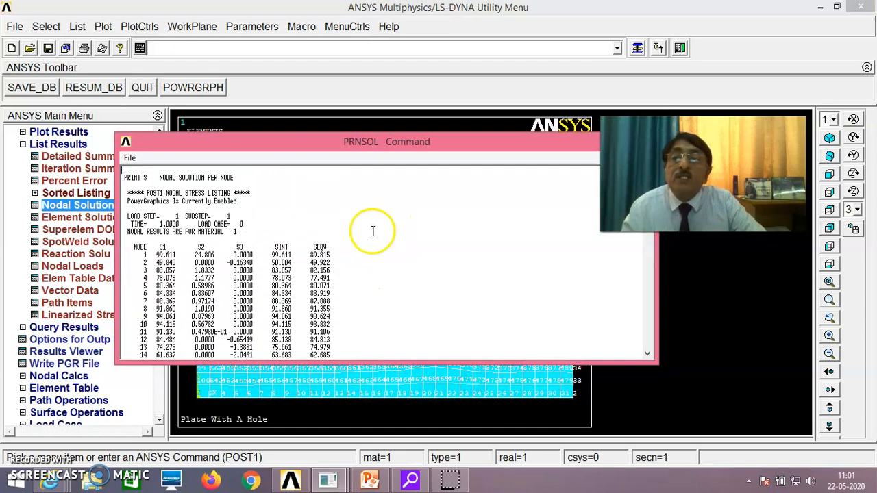
pyautogui.scroll(-15, 333, 255)
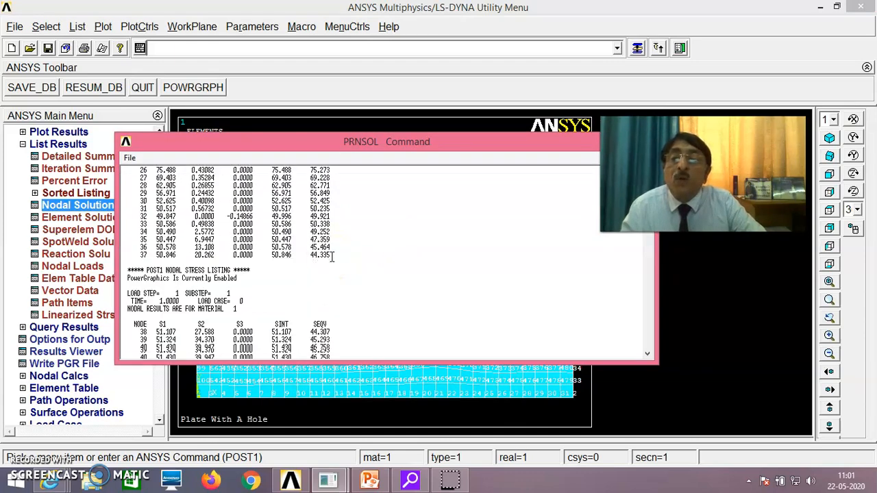
pyautogui.scroll(-20, 358, 280)
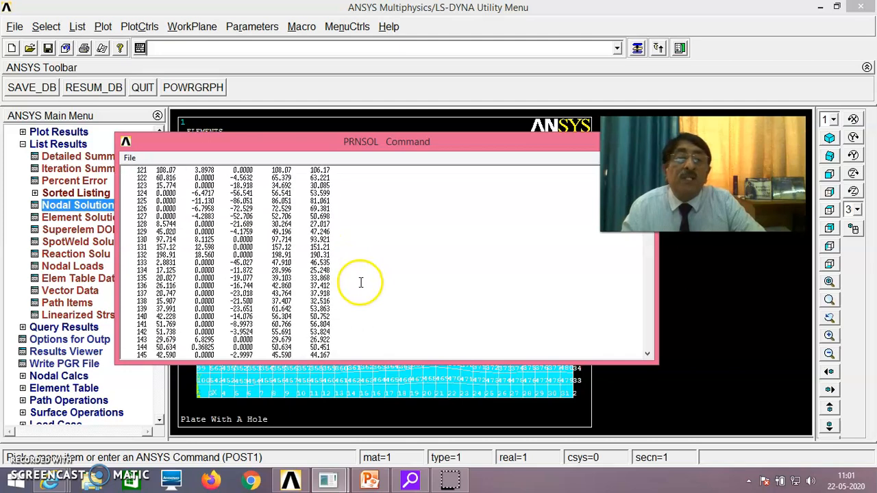
pyautogui.scroll(-15, 408, 306)
pyautogui.moveTo(652, 248); pyautogui.dragTo(646, 345)
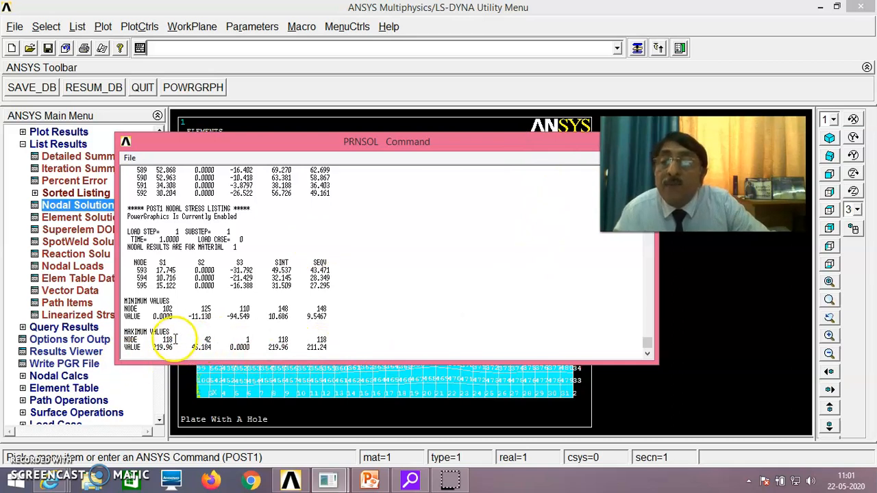
pyautogui.scroll(4, 175, 340)
pyautogui.scroll(-3, 176, 347)
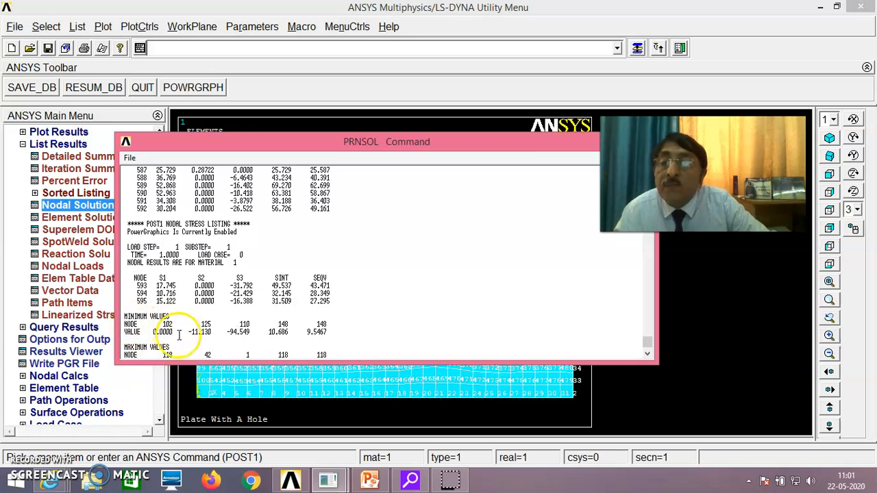
pyautogui.scroll(-1, 179, 335)
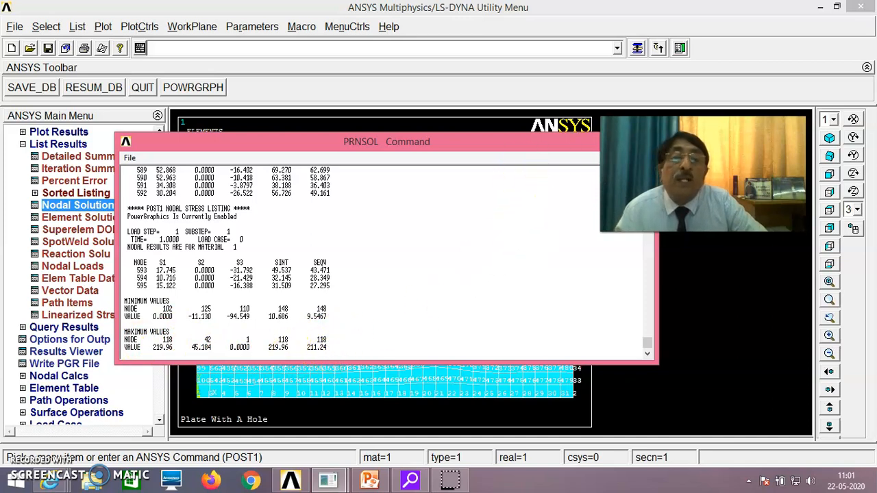
pyautogui.moveTo(566, 145); pyautogui.dragTo(481, 185)
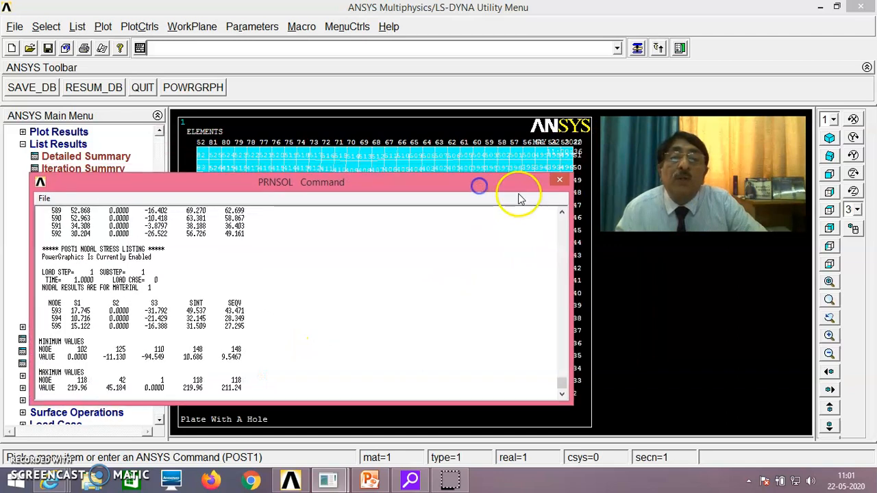
pyautogui.click(560, 181)
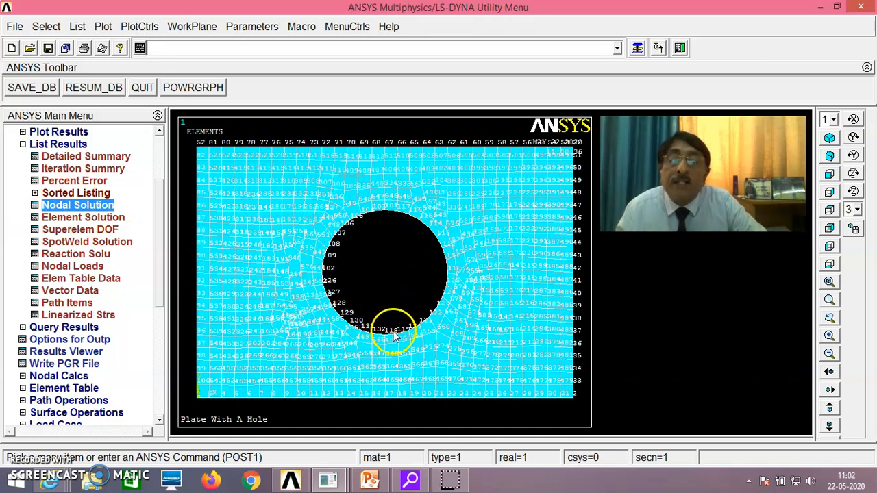
# List the von Mises nodal stresses again, recheck the node with the maximum values, and close the listing
pyautogui.doubleClick(77, 204)
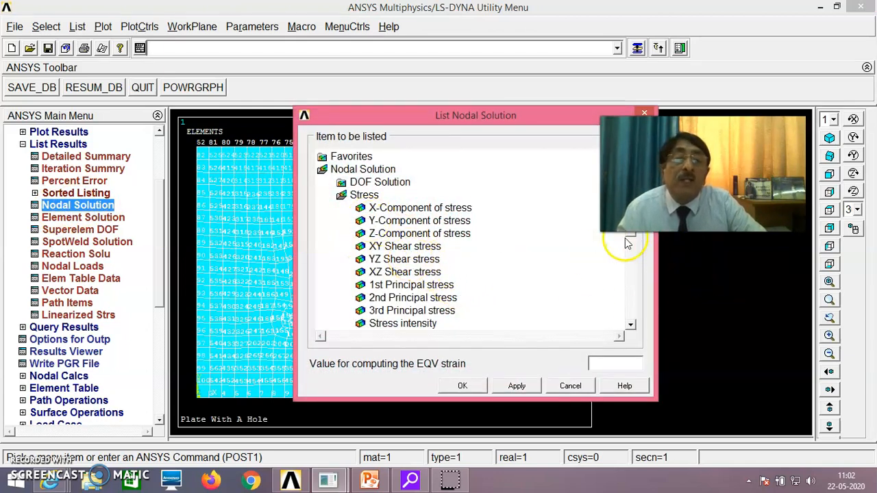
pyautogui.scroll(-3, 629, 240)
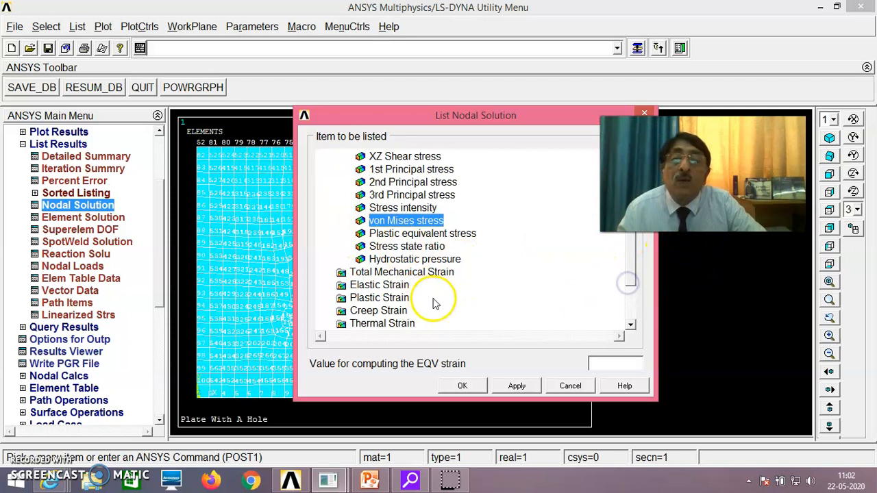
pyautogui.click(465, 386)
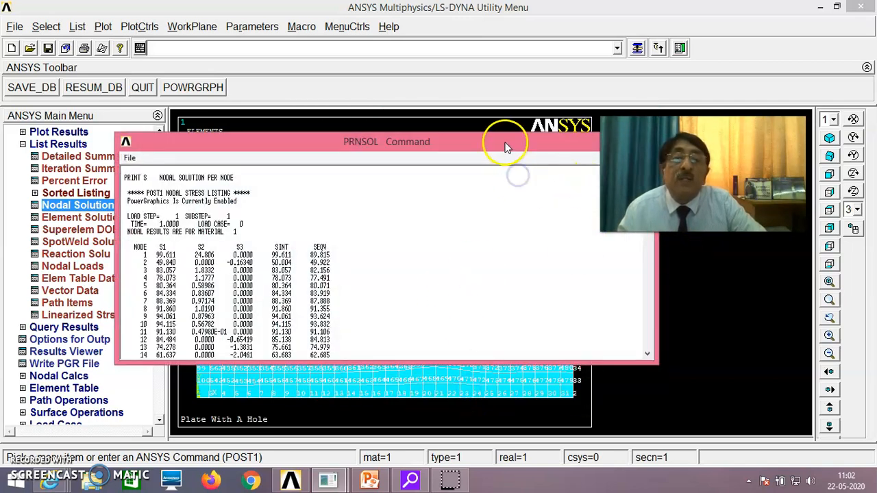
pyautogui.moveTo(505, 146); pyautogui.dragTo(414, 144)
pyautogui.moveTo(560, 184); pyautogui.dragTo(546, 353)
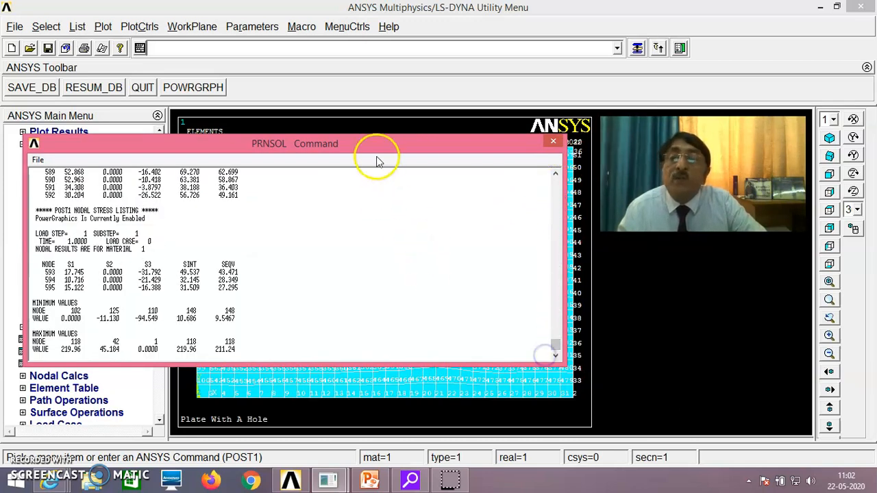
pyautogui.click(553, 142)
pyautogui.click(385, 267)
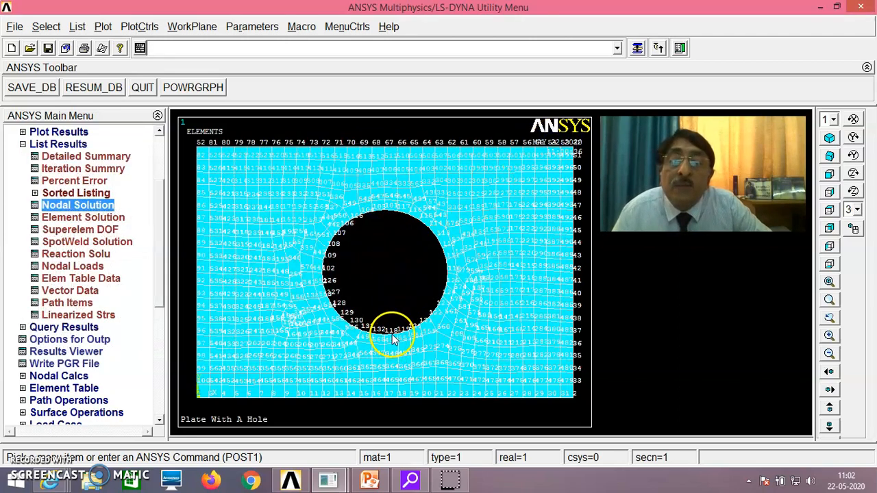
# Zoom in on node 118 at the lower edge of the hole
pyautogui.click(829, 302)
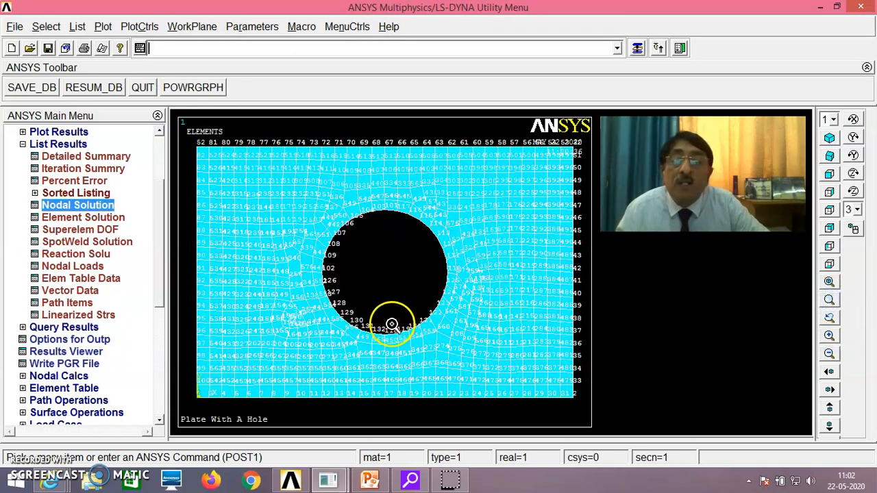
pyautogui.click(395, 301)
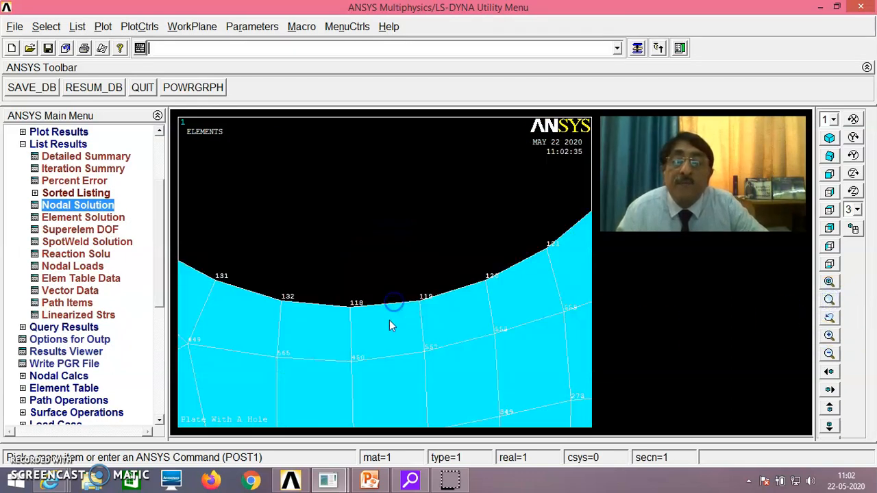
pyautogui.click(350, 313)
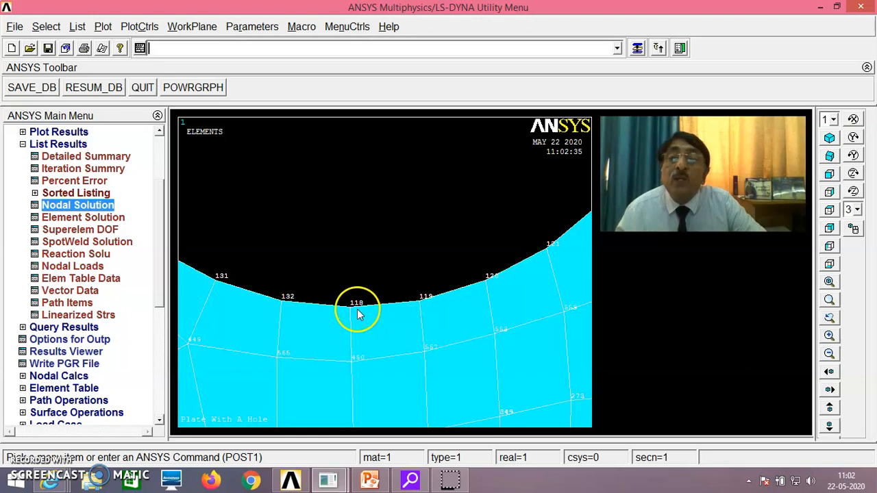
# Plot the von Mises stress of the nodal solution as a contour with the deformed shape only
pyautogui.click(58, 131)
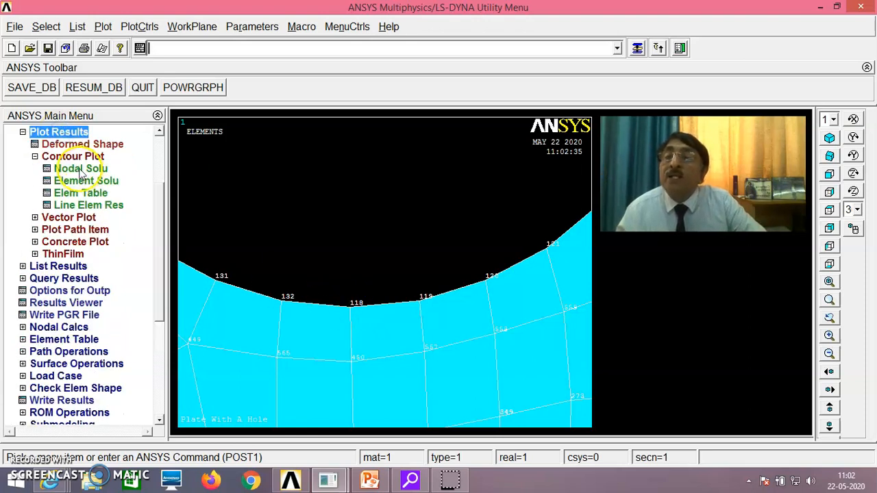
pyautogui.click(79, 170)
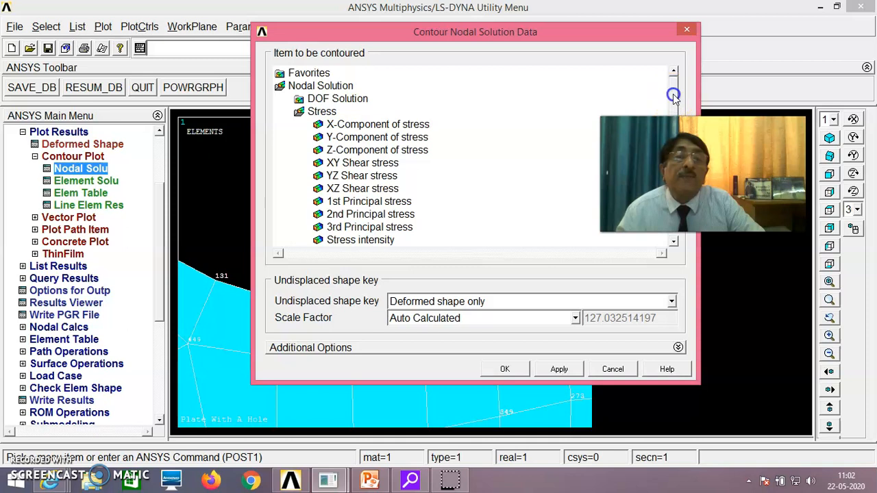
pyautogui.moveTo(674, 96); pyautogui.dragTo(673, 199)
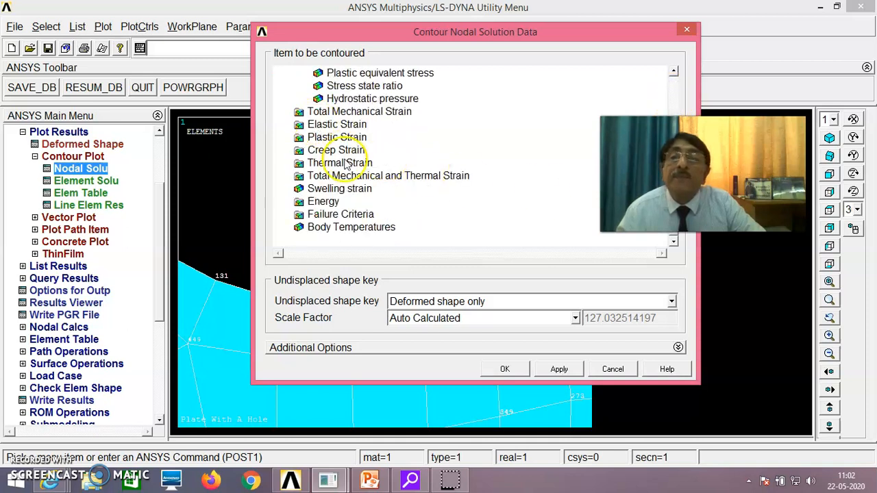
pyautogui.moveTo(699, 174); pyautogui.dragTo(686, 98)
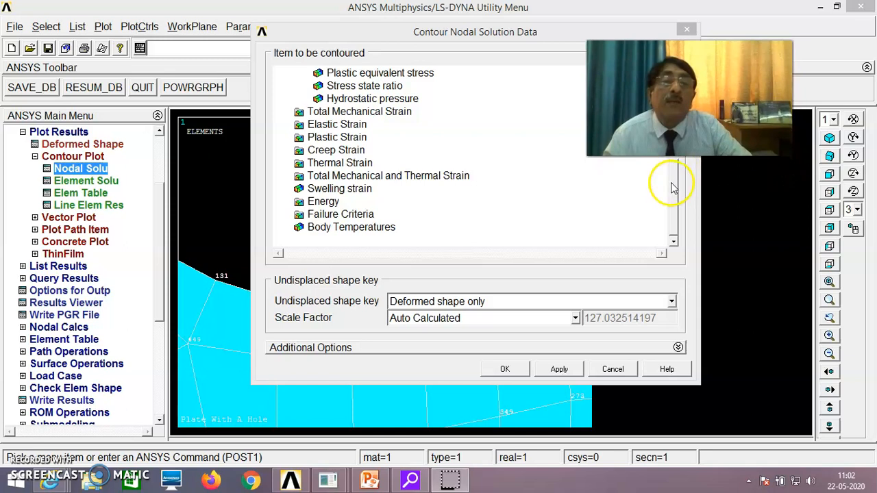
pyautogui.moveTo(673, 186); pyautogui.dragTo(673, 168)
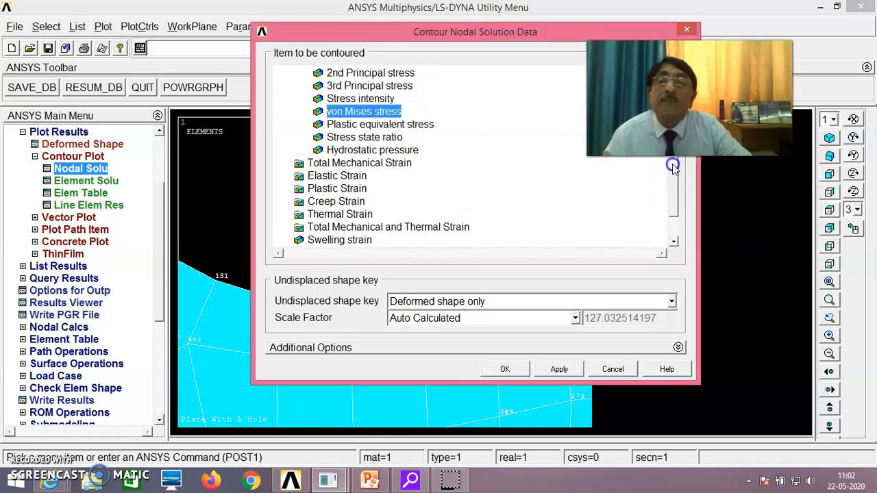
pyautogui.click(504, 370)
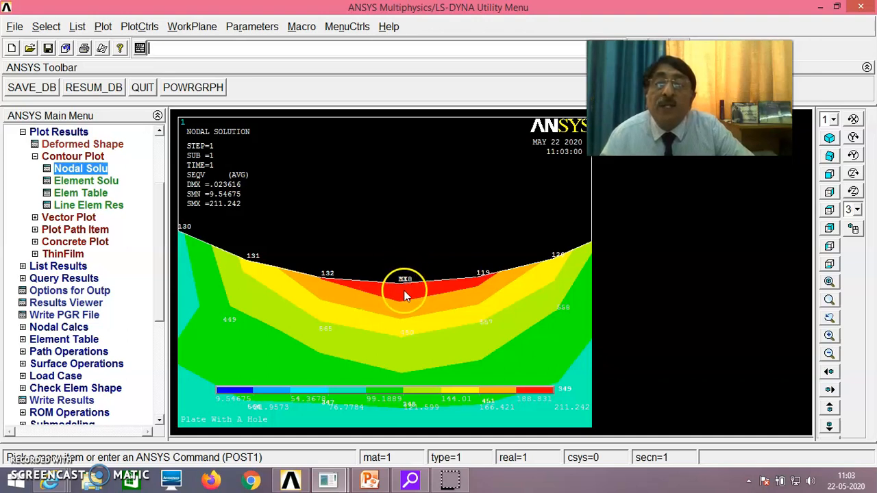
pyautogui.click(829, 284)
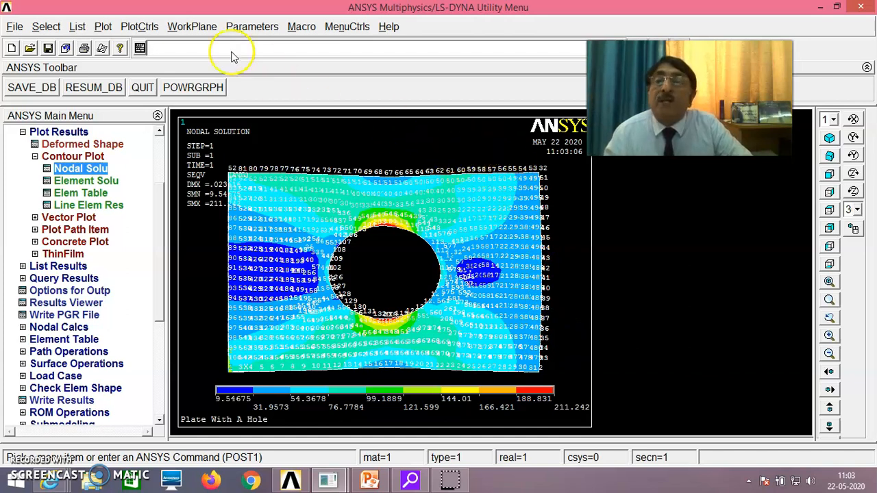
# Turn off node numbering in the plot and display the plate's elements
pyautogui.click(141, 26)
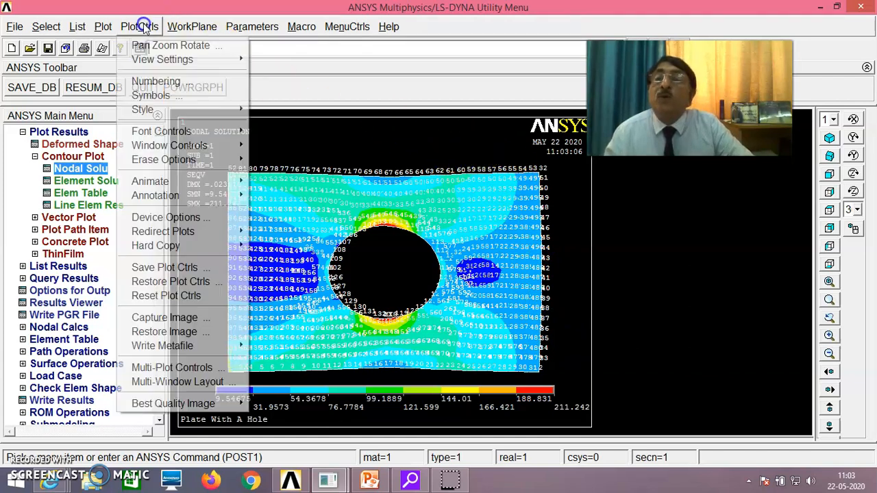
pyautogui.click(153, 85)
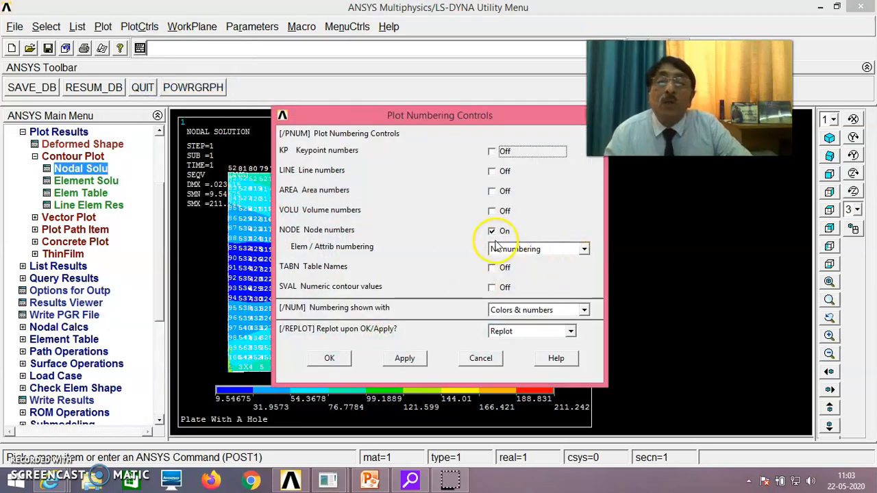
pyautogui.click(492, 233)
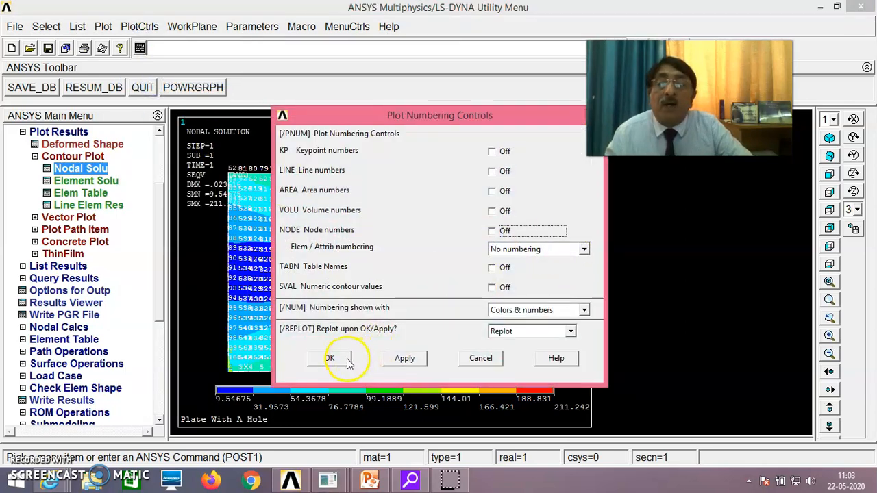
pyautogui.click(346, 358)
pyautogui.click(103, 26)
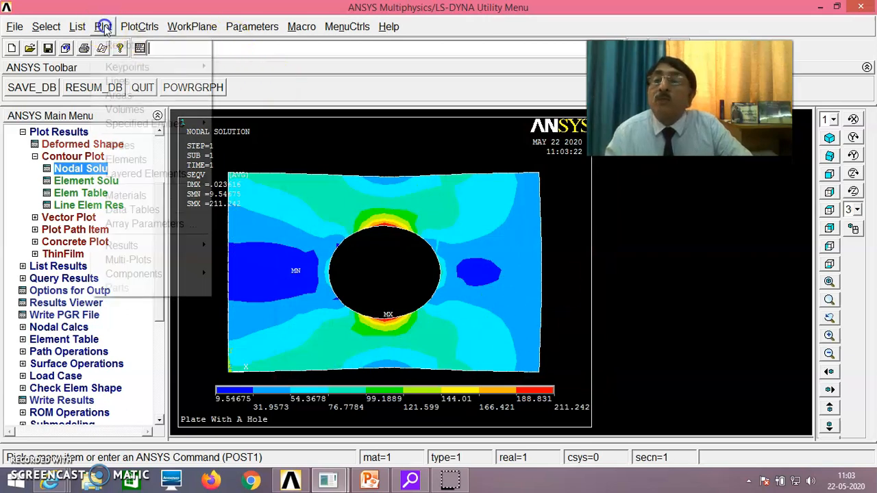
pyautogui.click(130, 160)
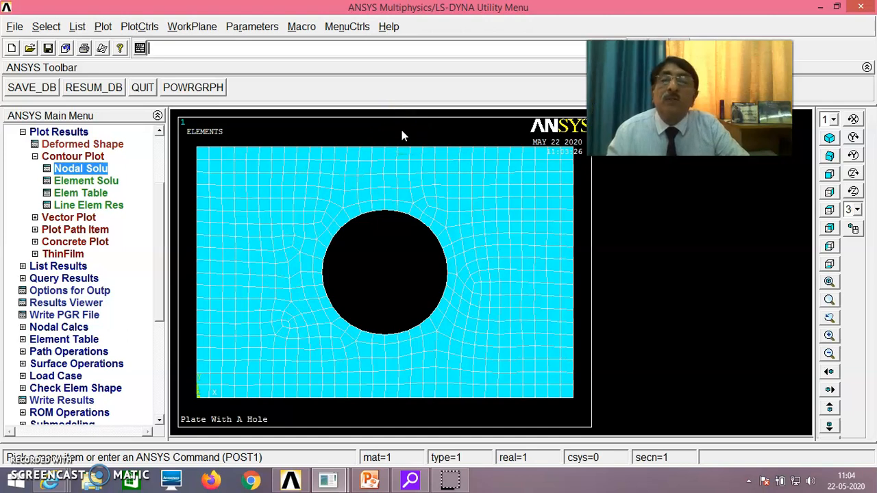
# List the surface loads on all lines, check the applied pressure, and close the listing
pyautogui.click(76, 28)
pyautogui.moveTo(122, 157)
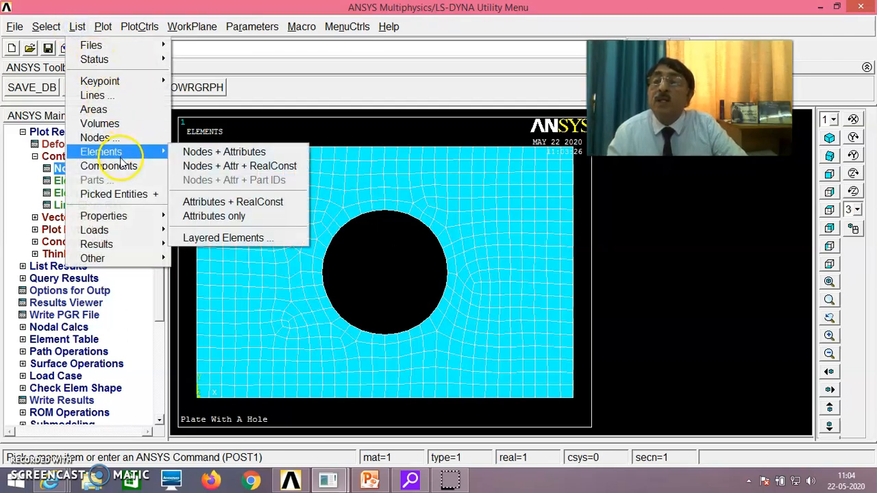
pyautogui.moveTo(114, 60)
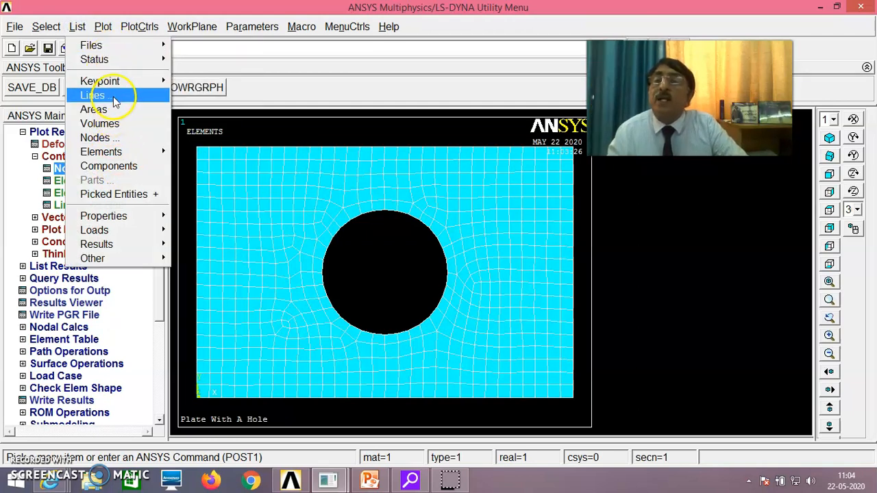
pyautogui.moveTo(127, 230)
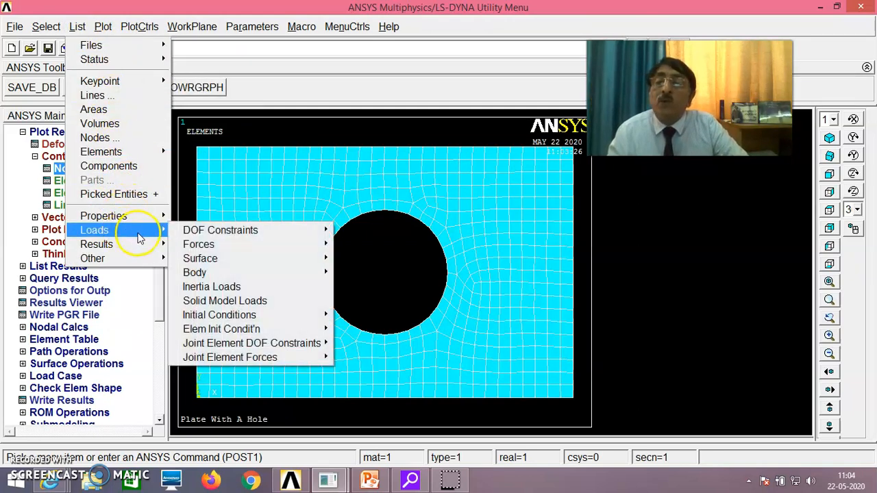
pyautogui.moveTo(215, 256)
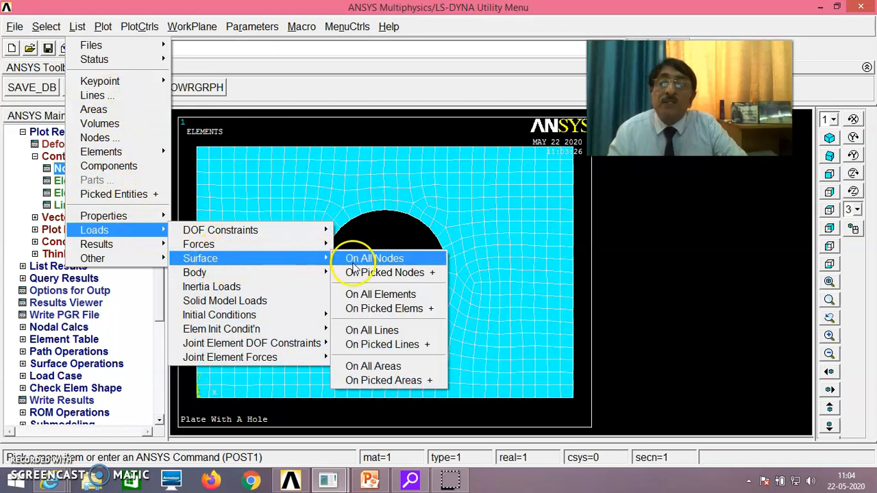
pyautogui.click(377, 336)
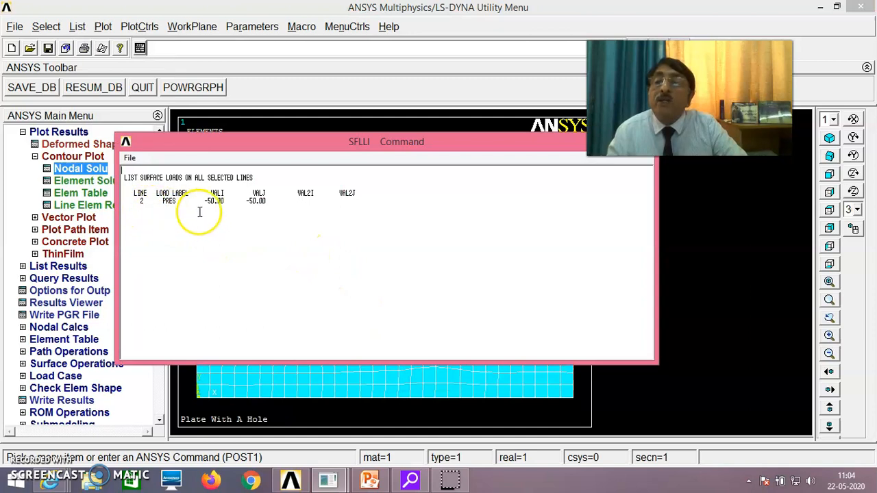
pyautogui.moveTo(490, 143); pyautogui.dragTo(383, 144)
pyautogui.click(536, 144)
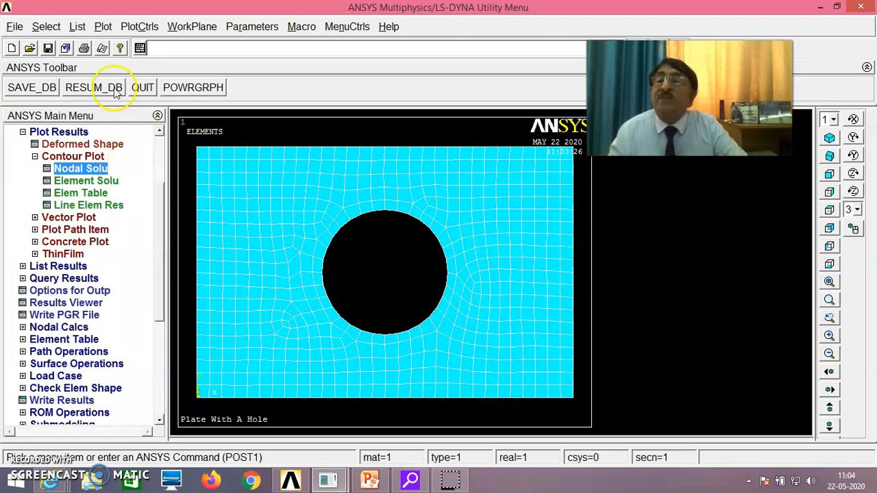
pyautogui.click(103, 27)
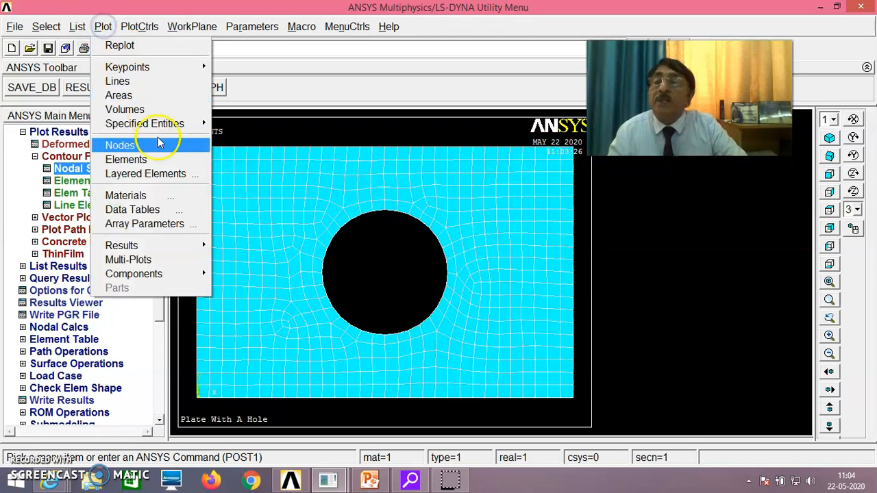
pyautogui.click(157, 199)
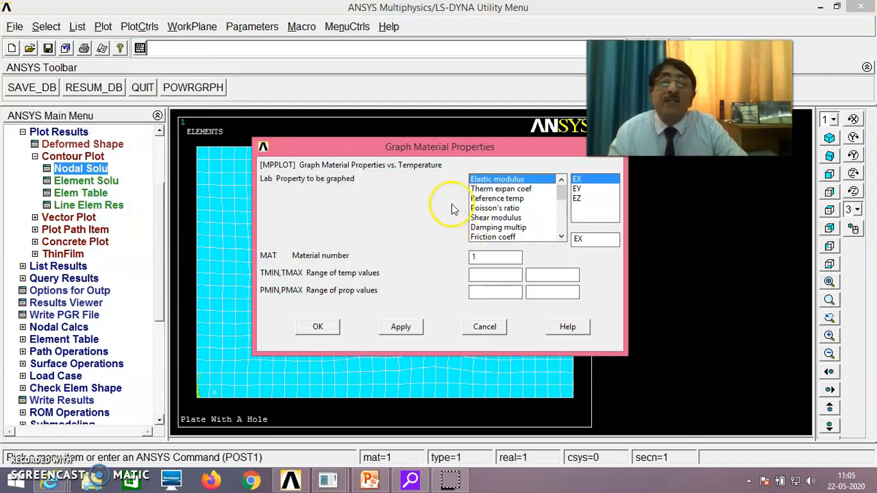
pyautogui.click(485, 329)
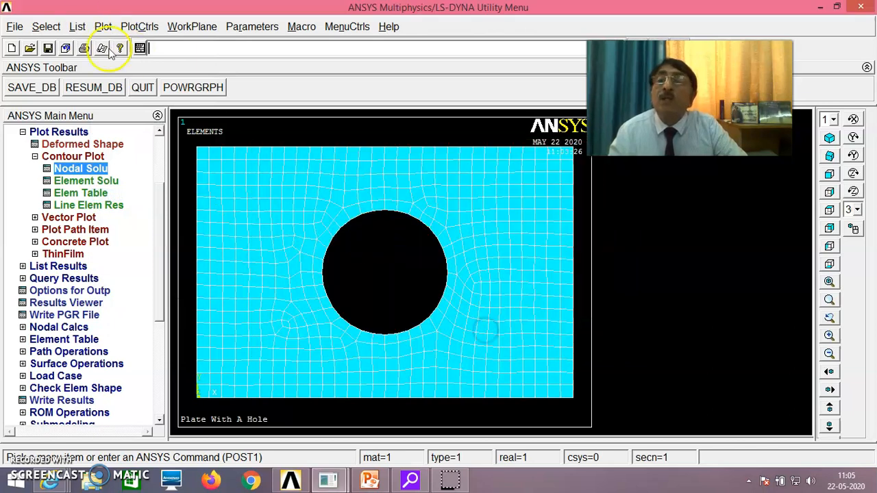
# List the DOF constraints on all lines, check the constrained directions, and close the listing
pyautogui.click(78, 26)
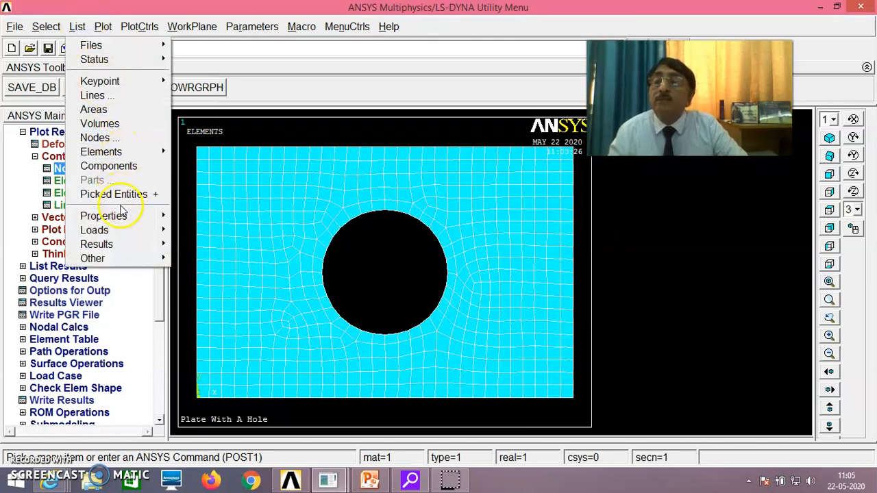
pyautogui.moveTo(119, 245)
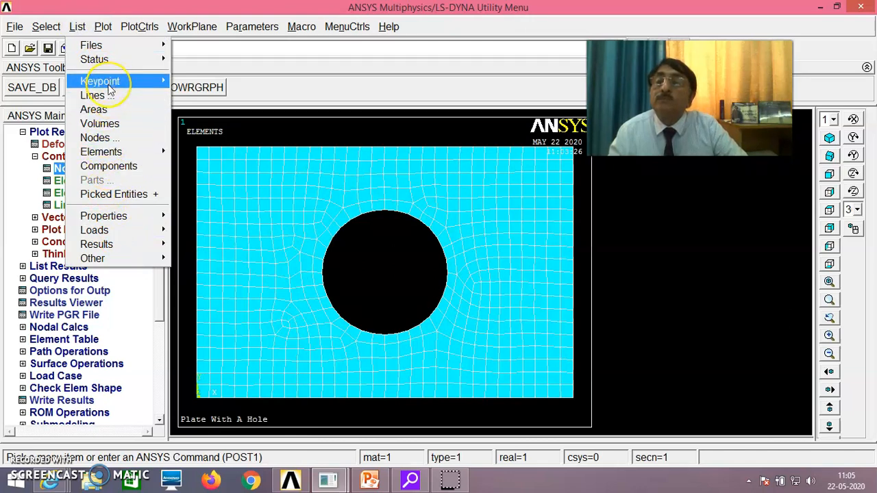
pyautogui.moveTo(108, 83)
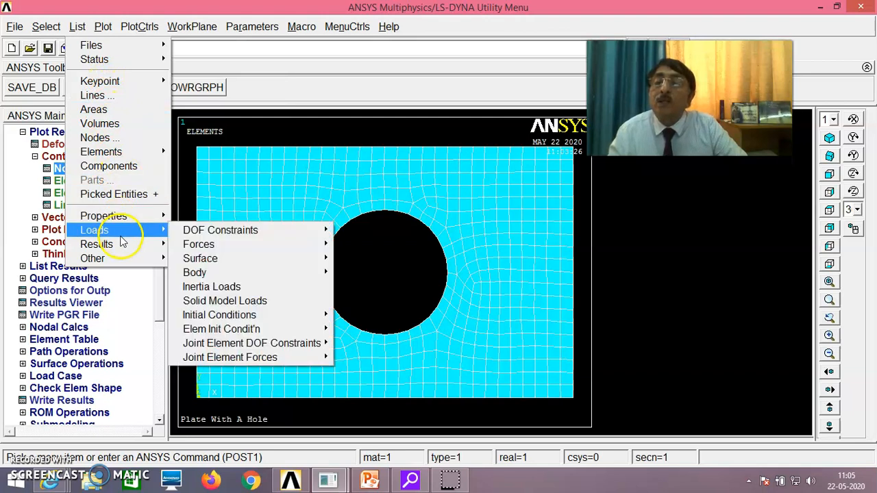
pyautogui.moveTo(198, 234)
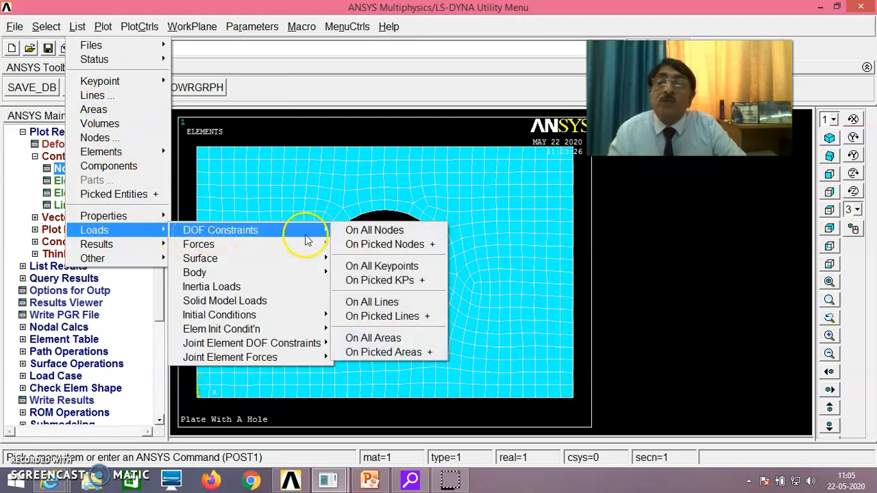
pyautogui.click(373, 302)
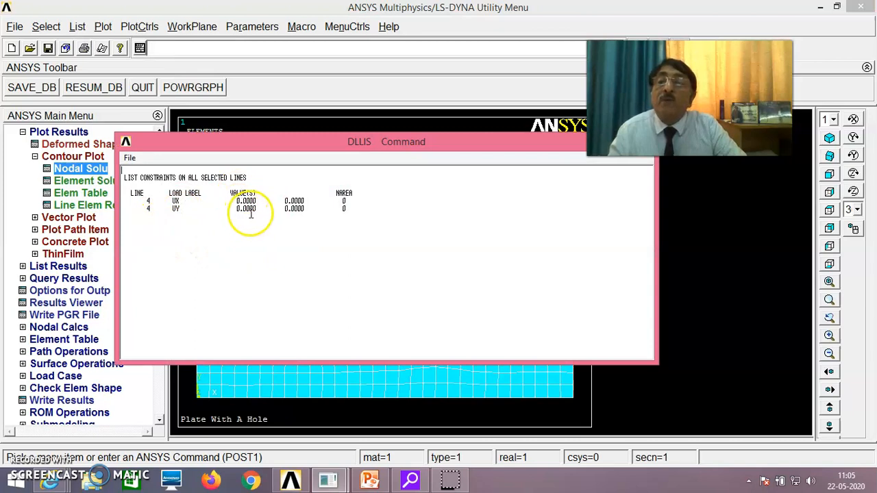
pyautogui.click(131, 160)
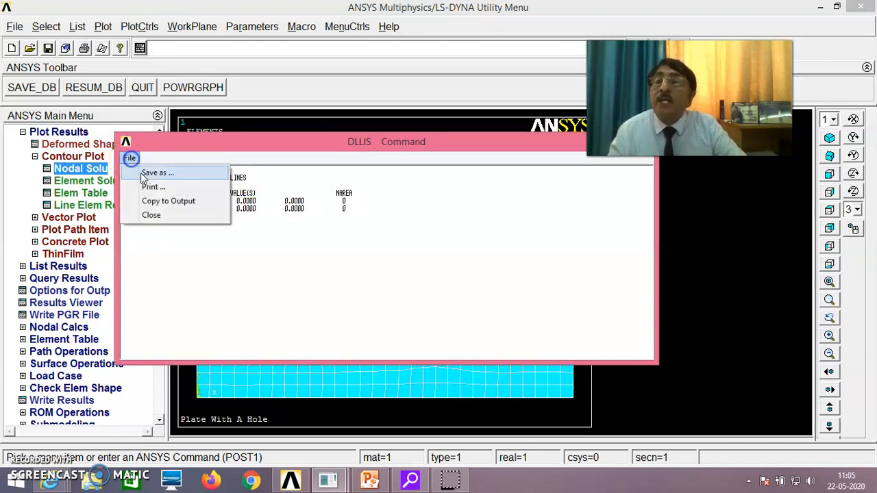
pyautogui.click(152, 215)
# List the properties of all materials, check the elastic modulus and Poisson's ratio, and close the listing
pyautogui.click(79, 28)
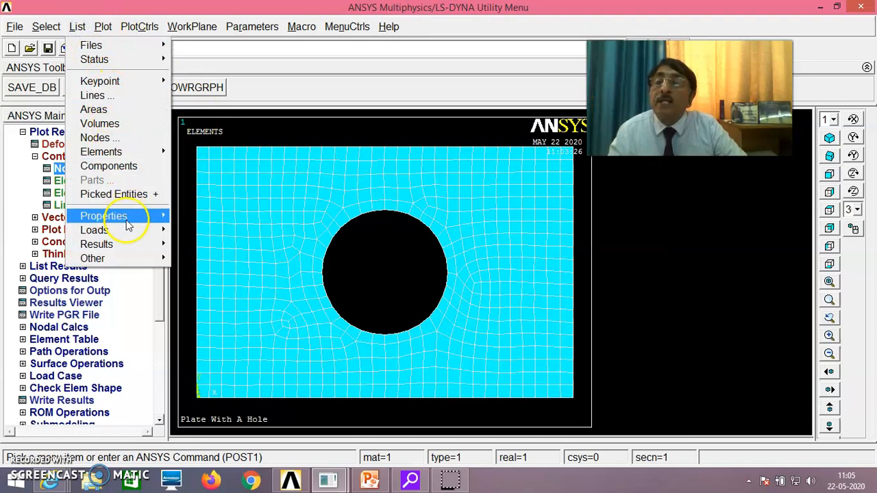
pyautogui.moveTo(128, 223)
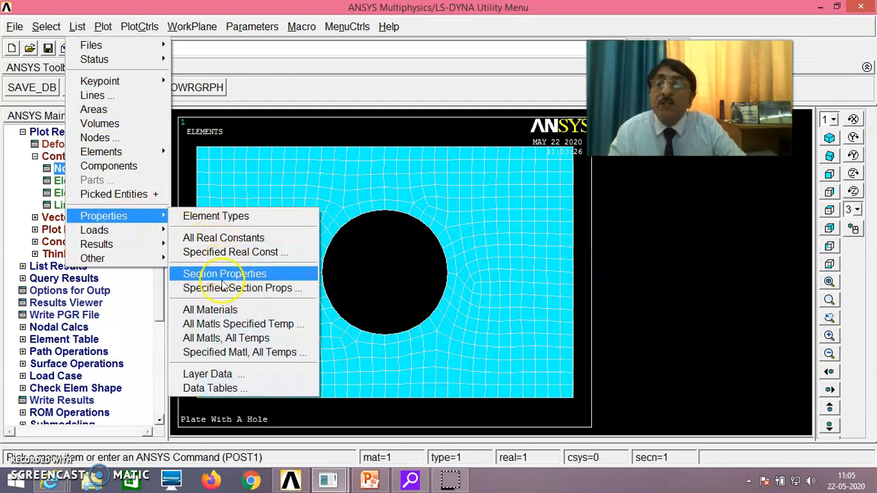
pyautogui.click(224, 315)
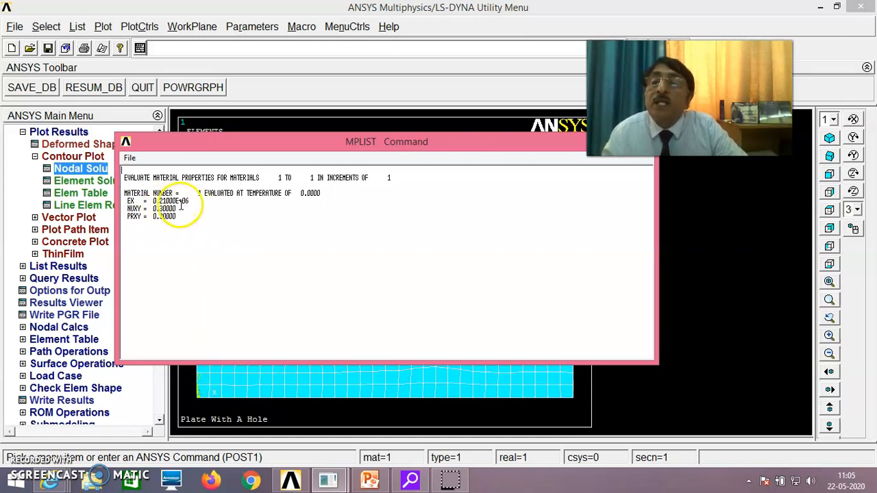
pyautogui.click(130, 158)
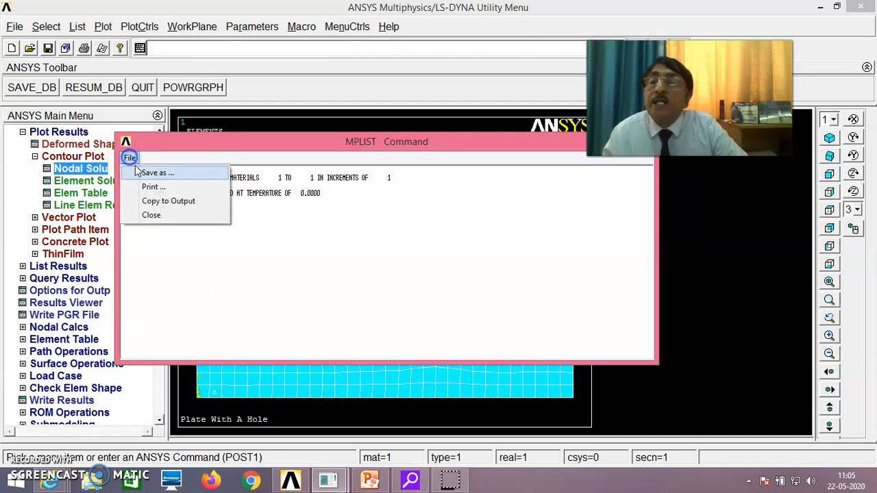
pyautogui.click(152, 215)
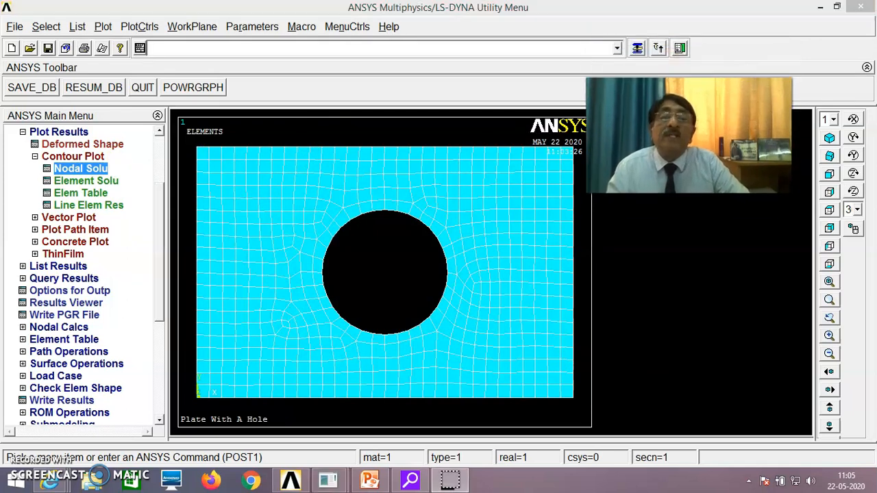
# Save the database as "Test 1 Plate with a hole.db" in the Ansys files folder on drive G
pyautogui.click(14, 27)
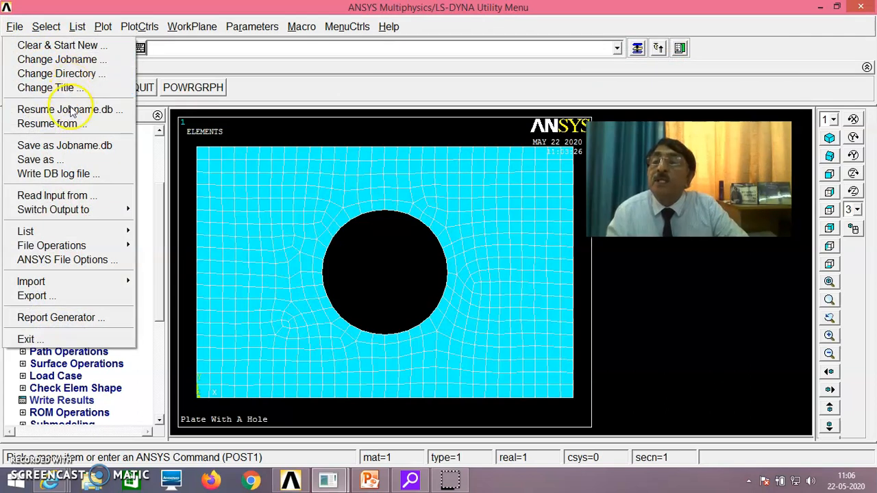
pyautogui.click(67, 161)
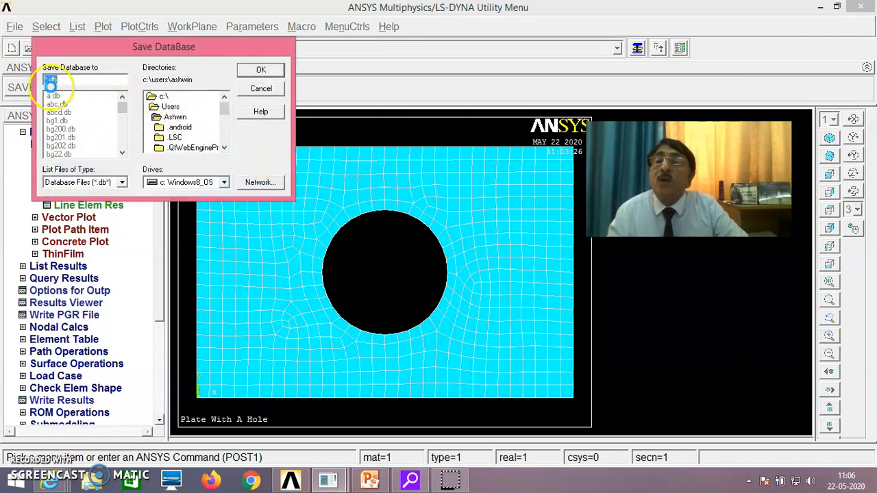
pyautogui.moveTo(225, 113); pyautogui.dragTo(225, 137)
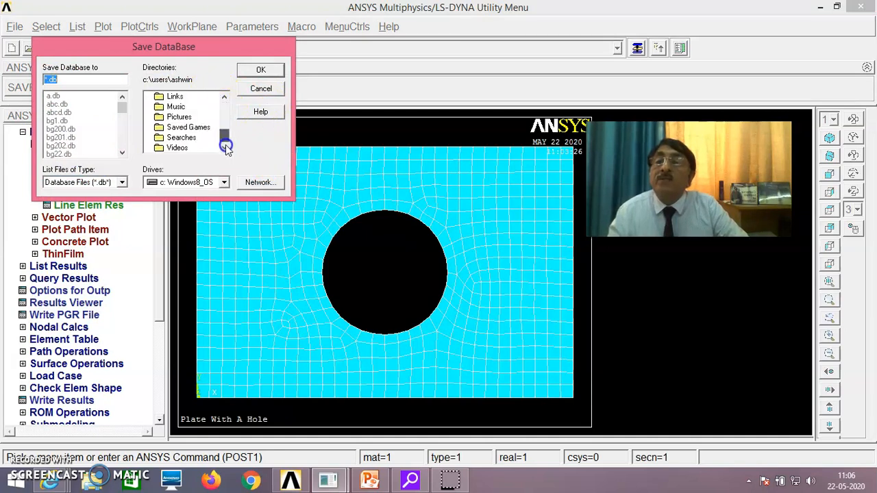
pyautogui.click(224, 183)
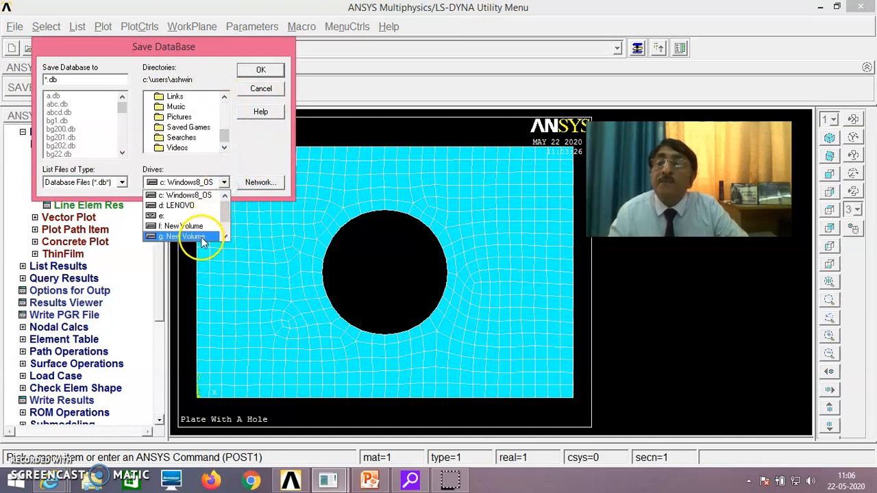
pyautogui.click(197, 236)
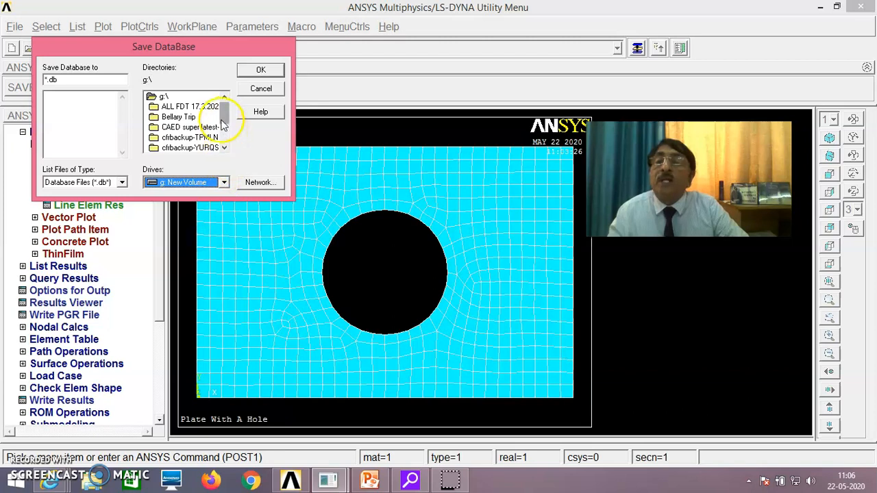
pyautogui.moveTo(223, 118); pyautogui.dragTo(226, 137)
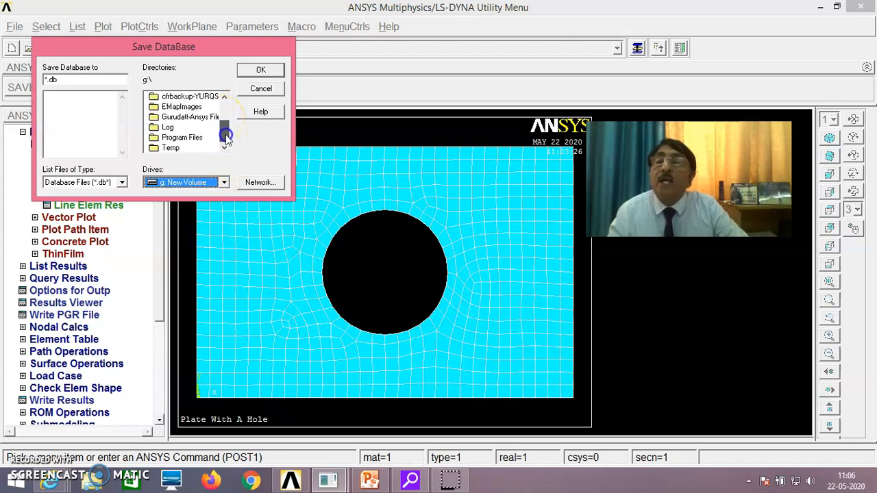
pyautogui.click(190, 117)
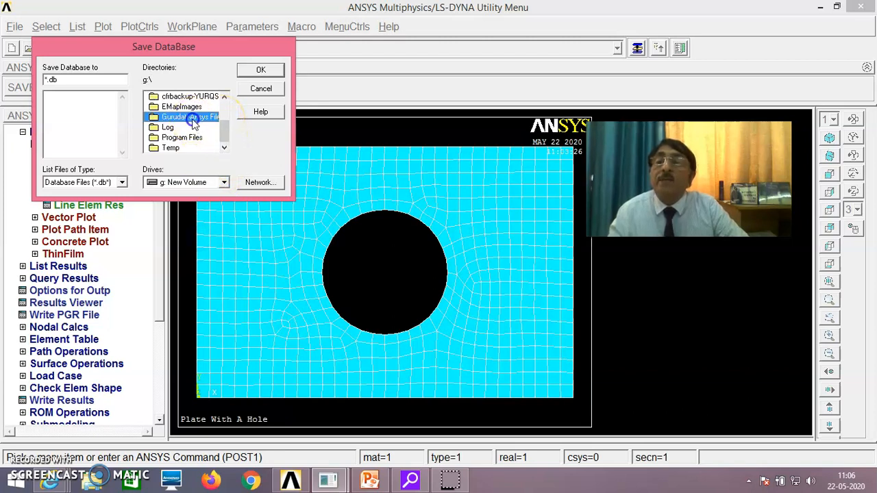
pyautogui.click(250, 76)
pyautogui.click(257, 71)
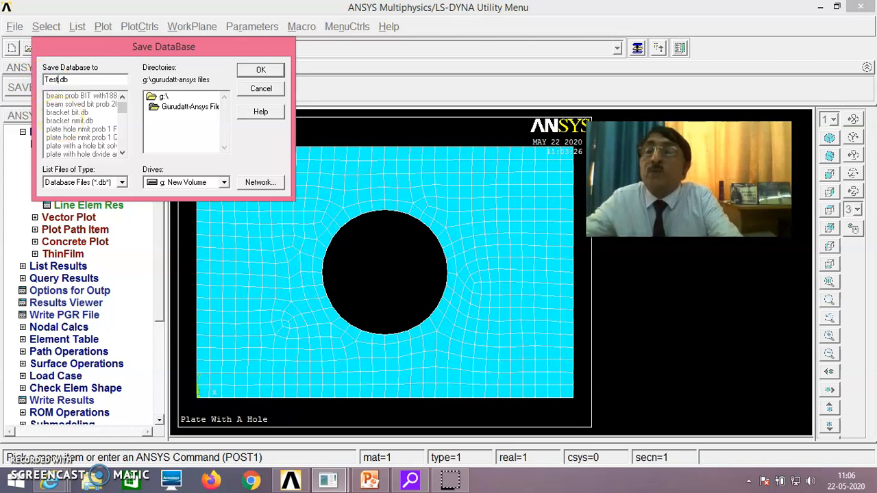
pyautogui.write('1 Plate with a hole')
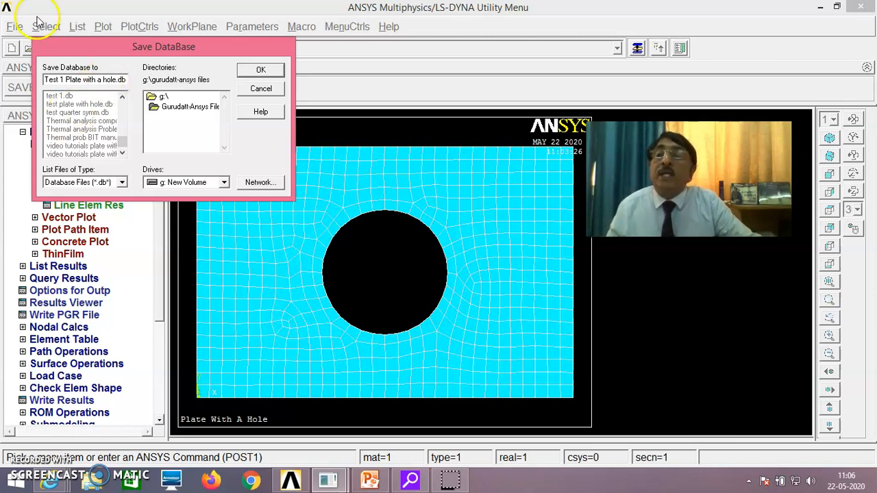
pyautogui.click(262, 72)
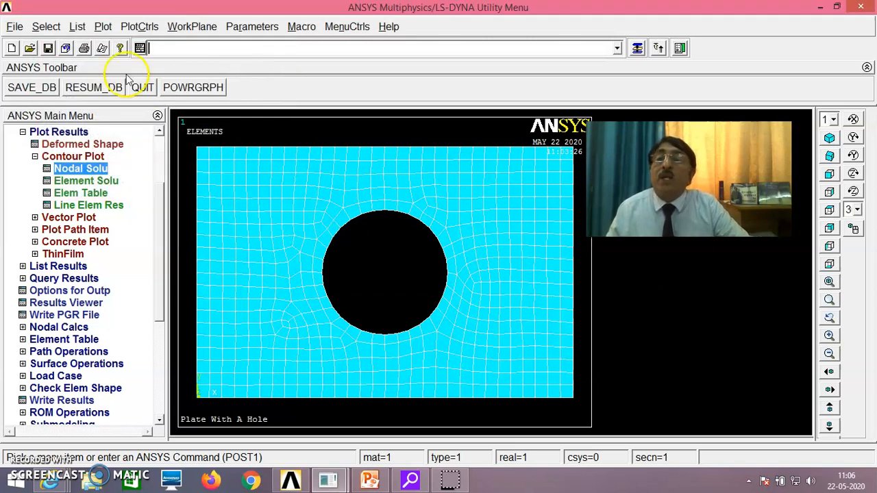
# Clear the database and start new without reading the start file, confirm the clearing, and fit the empty graphics view
pyautogui.click(14, 26)
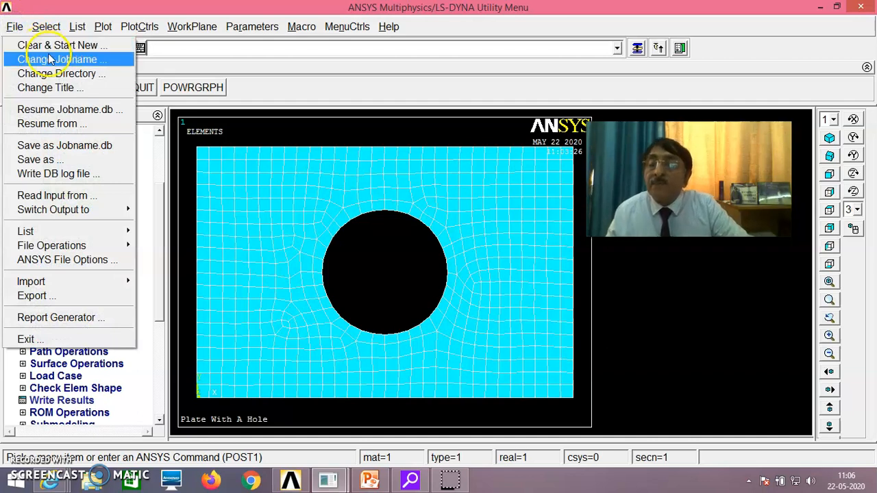
pyautogui.click(79, 49)
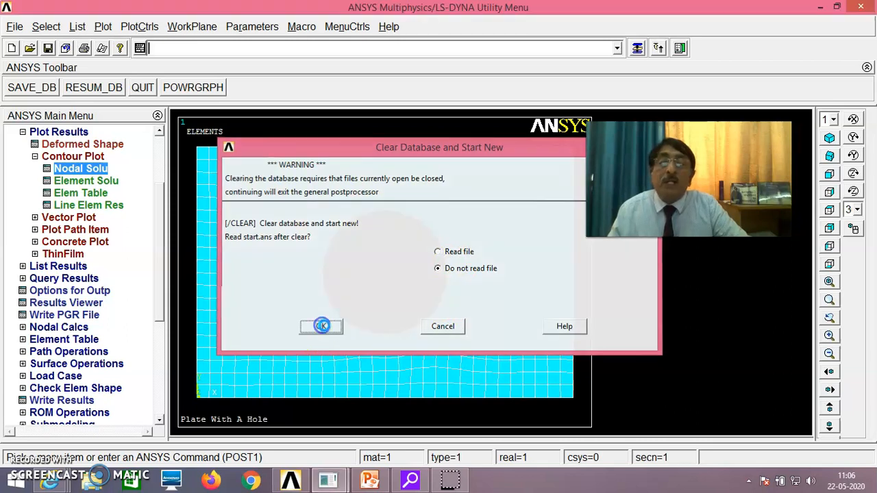
pyautogui.click(322, 328)
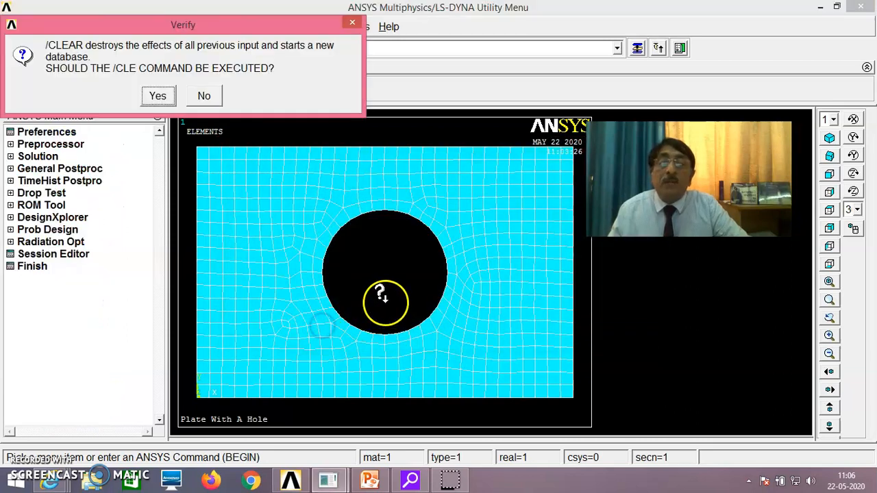
pyautogui.click(171, 101)
pyautogui.rightClick(280, 182)
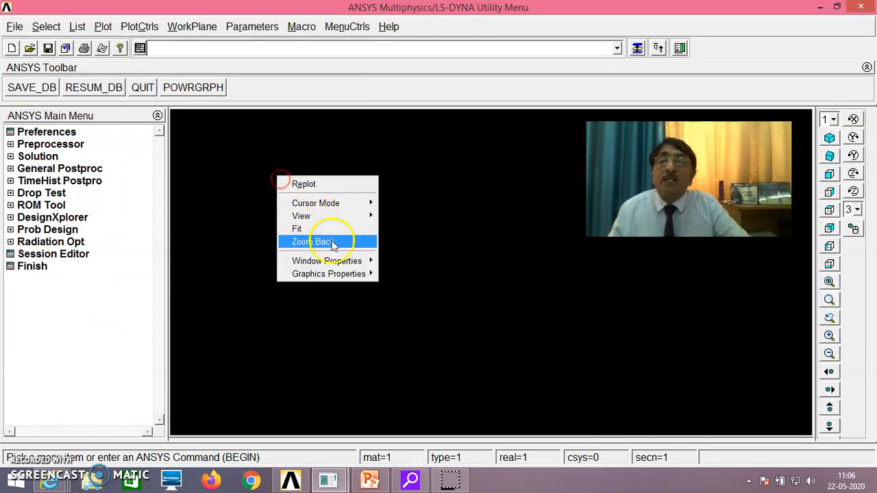
pyautogui.click(319, 239)
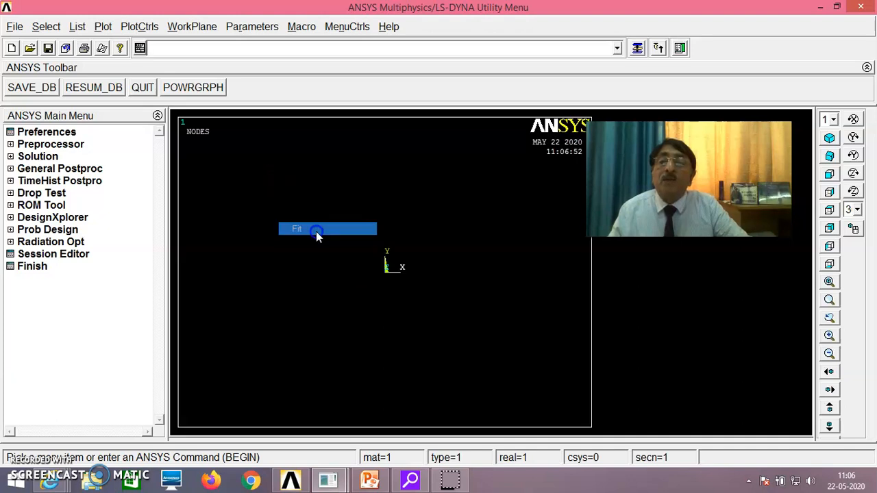
# Resume the saved plate-with-a-hole database from the Ansys files folder on drive G
pyautogui.click(14, 26)
pyautogui.click(67, 130)
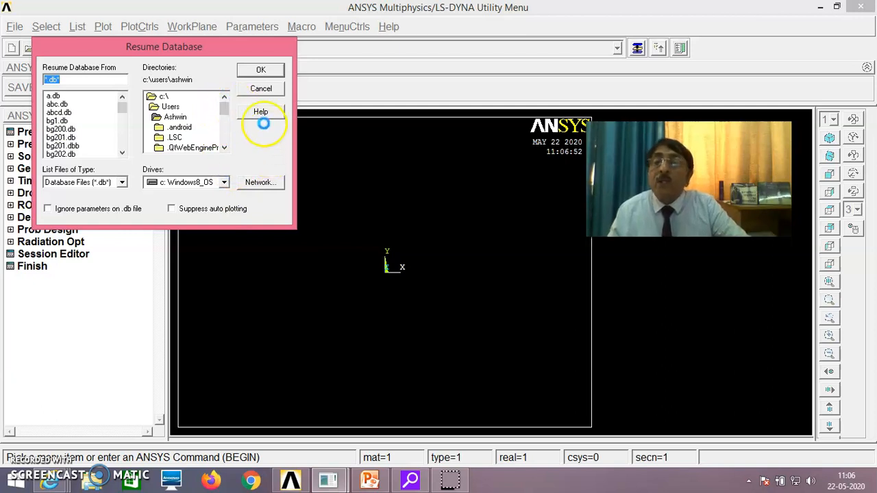
pyautogui.click(267, 70)
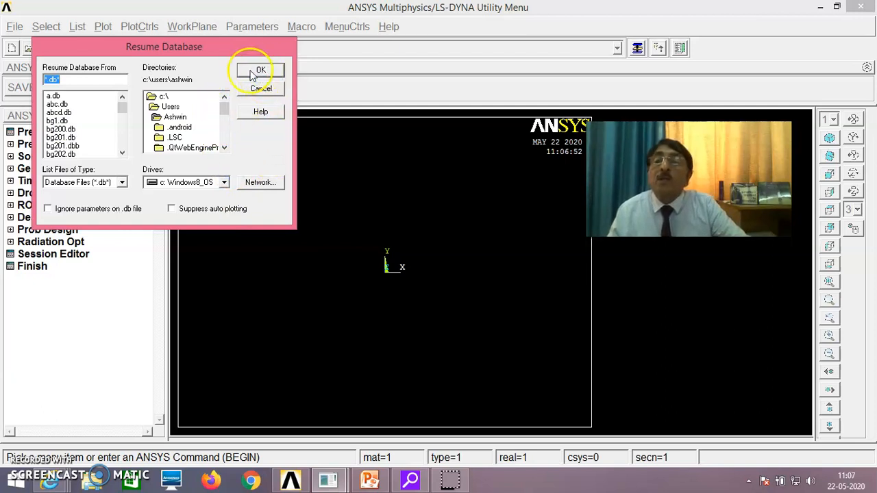
pyautogui.moveTo(226, 115)
pyautogui.mouseDown()
pyautogui.moveTo(224, 141)
pyautogui.moveTo(215, 111)
pyautogui.mouseUp()
pyautogui.click(223, 182)
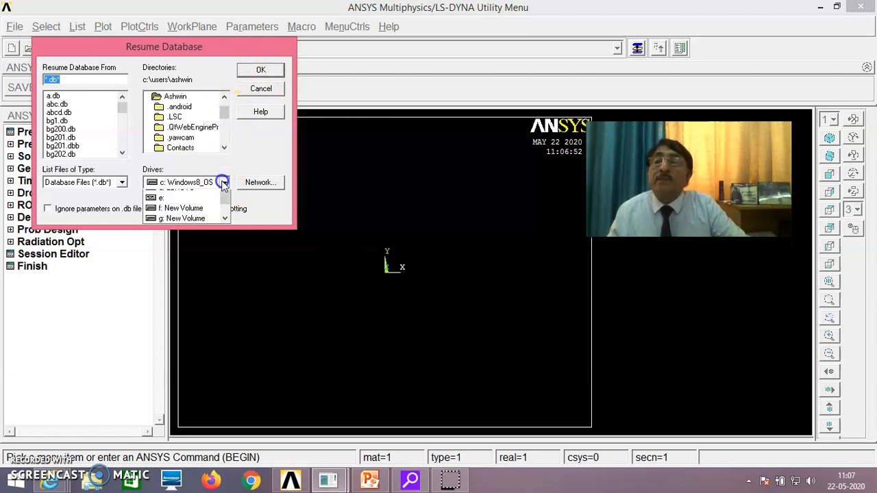
pyautogui.click(199, 236)
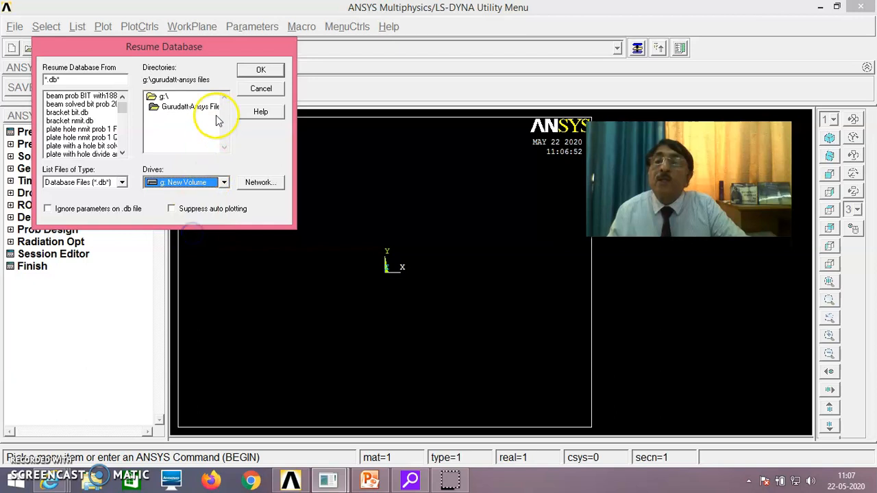
pyautogui.moveTo(122, 112); pyautogui.dragTo(122, 143)
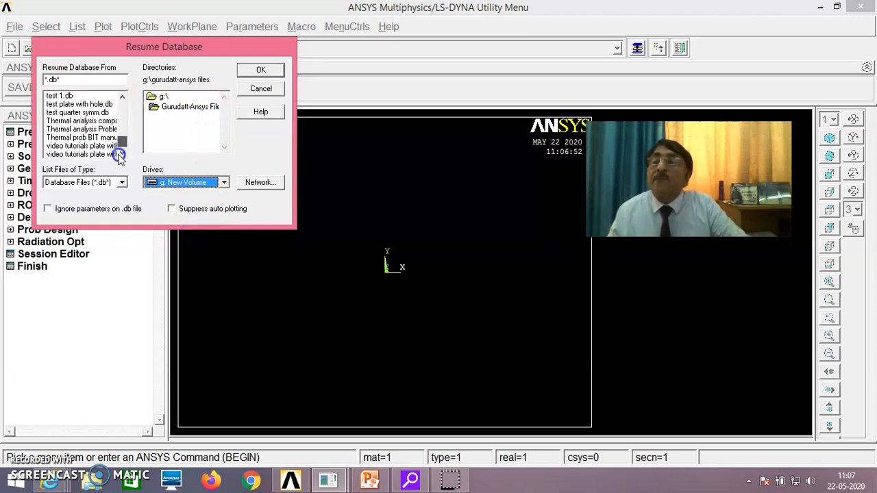
pyautogui.click(63, 104)
pyautogui.click(261, 70)
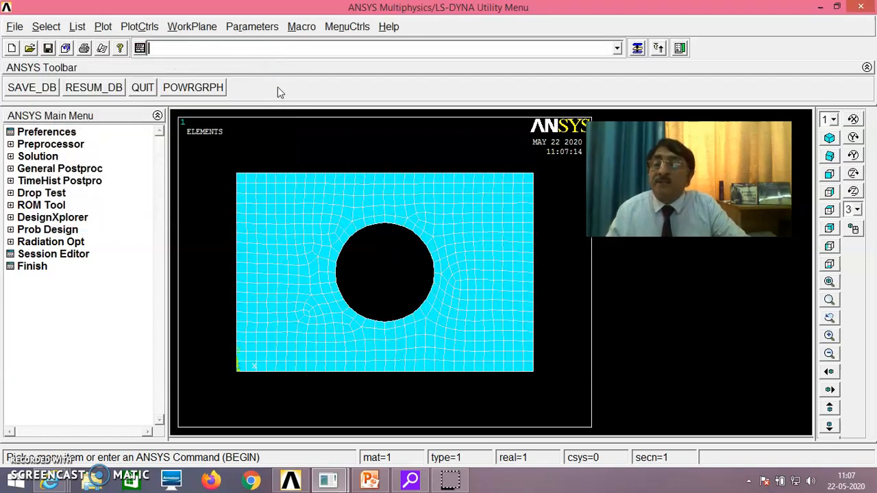